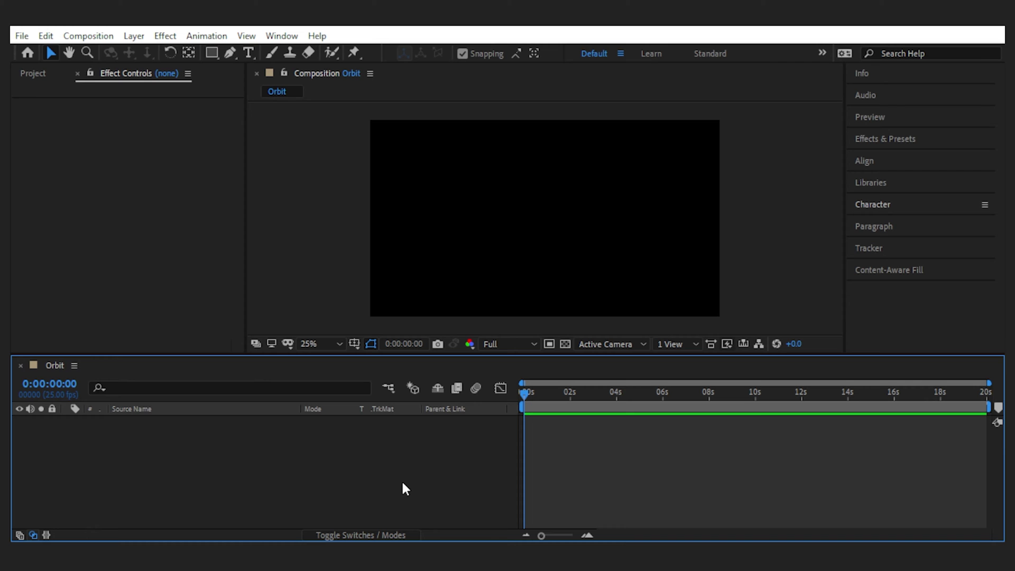
Step: Create a new solid layer named BG
{"action": "left_click", "coordinate": [134, 36]}
{"action": "mouse_move", "coordinate": [227, 54]}
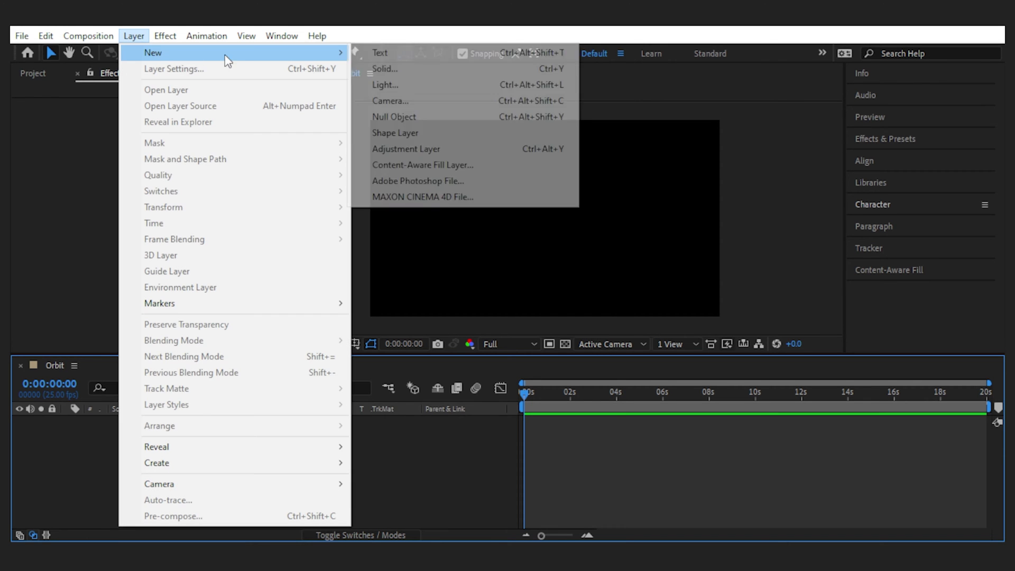
{"action": "left_click", "coordinate": [377, 68]}
{"action": "type", "text": "BG"}
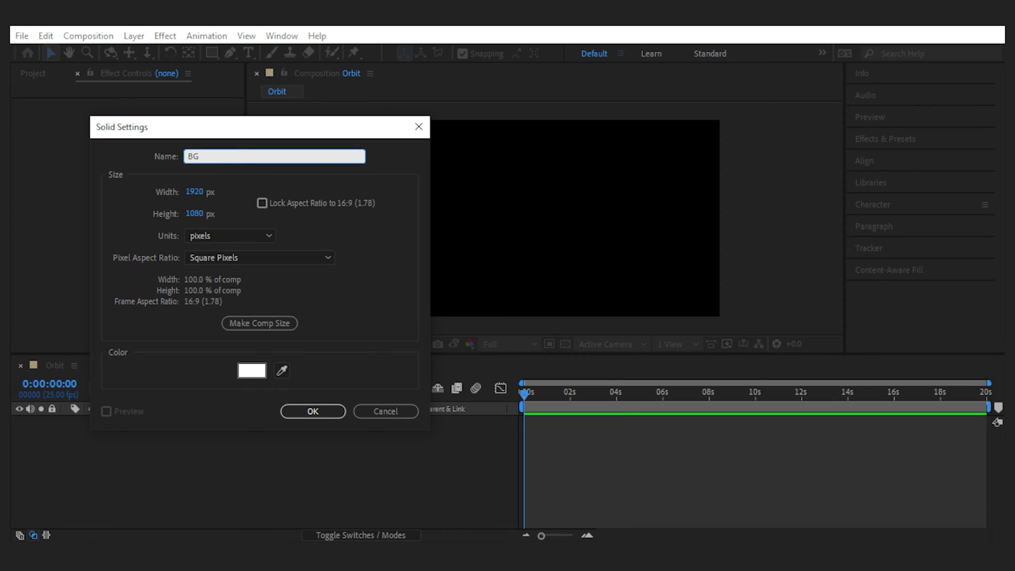
{"action": "key", "text": "Return"}
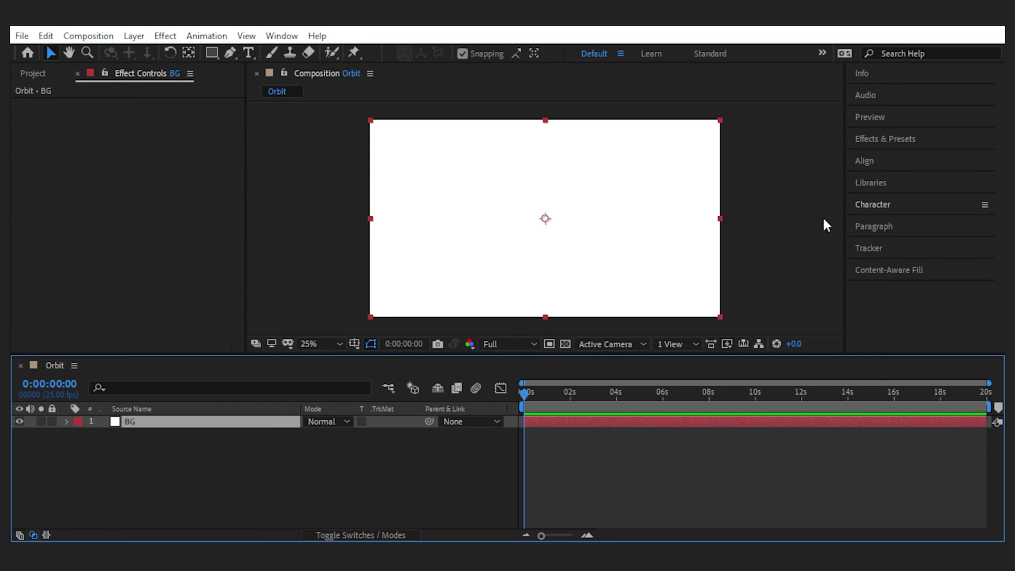
Step: Apply the Gradient Ramp effect to the BG layer
{"action": "left_click", "coordinate": [914, 154]}
{"action": "left_click", "coordinate": [914, 153]}
{"action": "type", "text": "grad"}
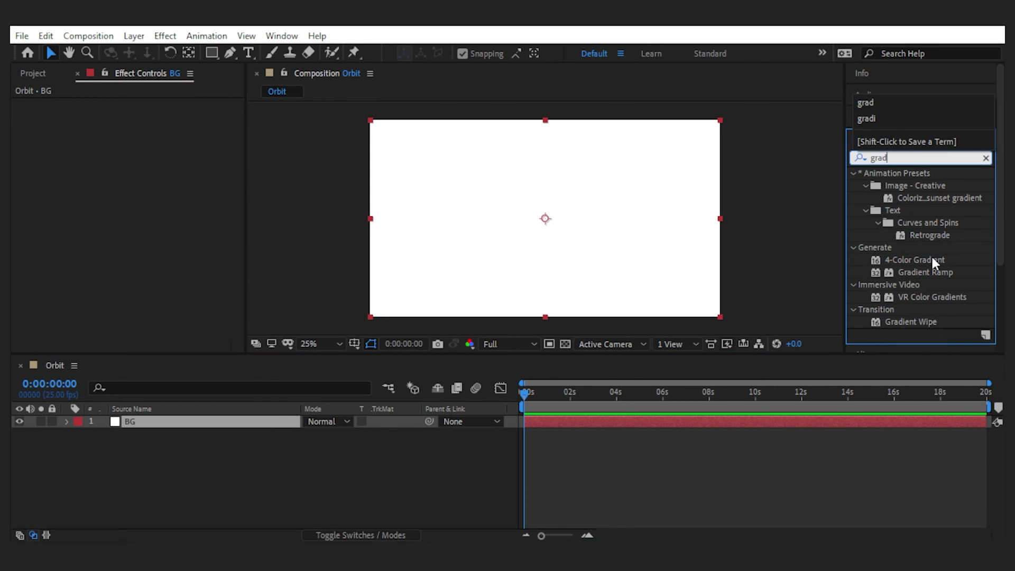
{"action": "left_click_drag", "start_coordinate": [936, 272], "coordinate": [234, 423]}
Step: Run the ramp diagonally to the top-right, from a near-black start colour to a dark blue end colour
{"action": "left_click_drag", "start_coordinate": [545, 316], "coordinate": [714, 127]}
{"action": "left_click_drag", "start_coordinate": [539, 126], "coordinate": [522, 230]}
{"action": "left_click", "coordinate": [146, 153]}
{"action": "left_click", "coordinate": [227, 190]}
{"action": "mouse_move", "coordinate": [195, 249]}
{"action": "left_mouse_down"}
{"action": "mouse_move", "coordinate": [181, 294]}
{"action": "mouse_move", "coordinate": [193, 295]}
{"action": "left_mouse_up"}
{"action": "key", "text": "Return"}
{"action": "left_click", "coordinate": [146, 130]}
{"action": "key", "text": "Return"}
Step: Create a new solid layer named Main Circle
{"action": "left_click", "coordinate": [132, 35]}
{"action": "left_click", "coordinate": [370, 68]}
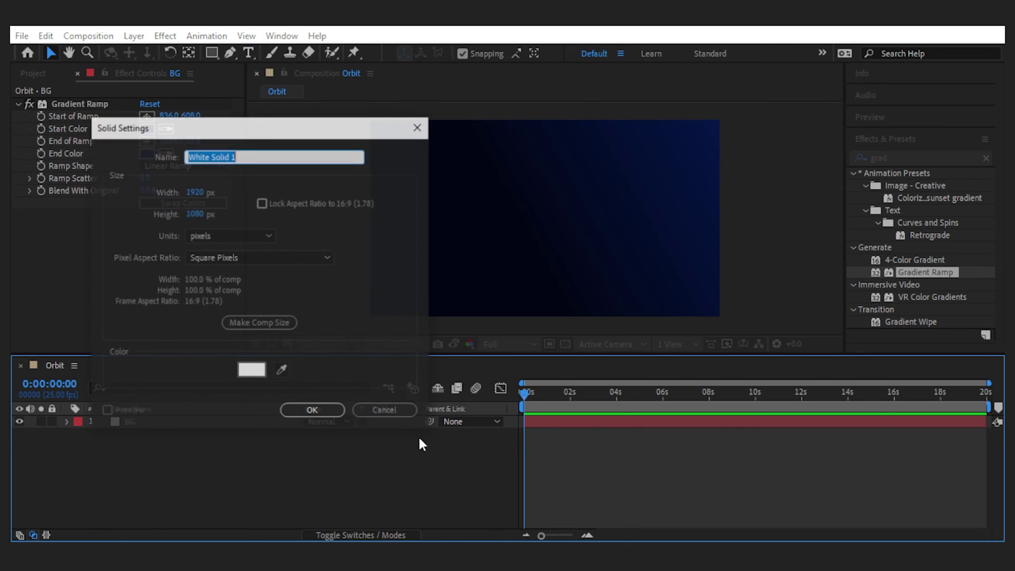
{"action": "type", "text": "Main Circle"}
{"action": "key", "text": "Return"}
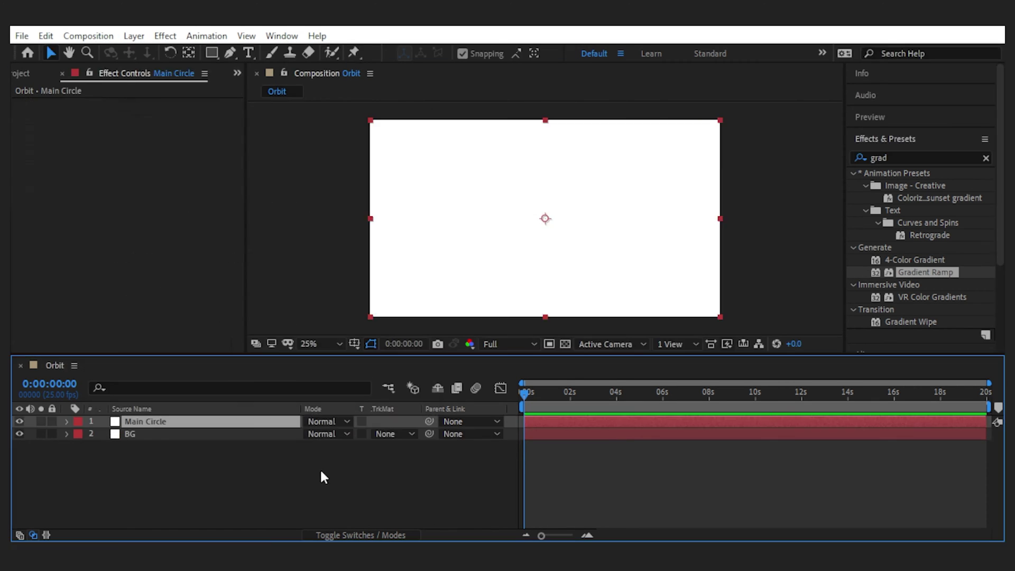
Step: Apply Gradient Ramp to Main Circle with a green end colour and dark green start colour
{"action": "left_click_drag", "start_coordinate": [912, 272], "coordinate": [206, 419]}
{"action": "left_click", "coordinate": [146, 153]}
{"action": "left_click", "coordinate": [226, 255]}
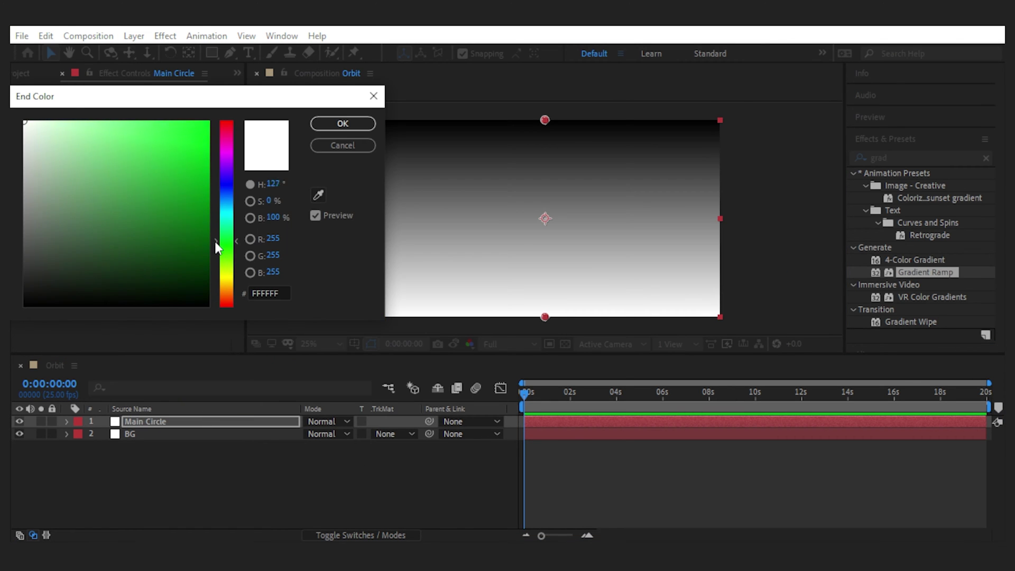
{"action": "left_click_drag", "start_coordinate": [193, 200], "coordinate": [186, 227]}
{"action": "left_click", "coordinate": [342, 123]}
{"action": "left_click", "coordinate": [146, 128]}
{"action": "left_click", "coordinate": [159, 256]}
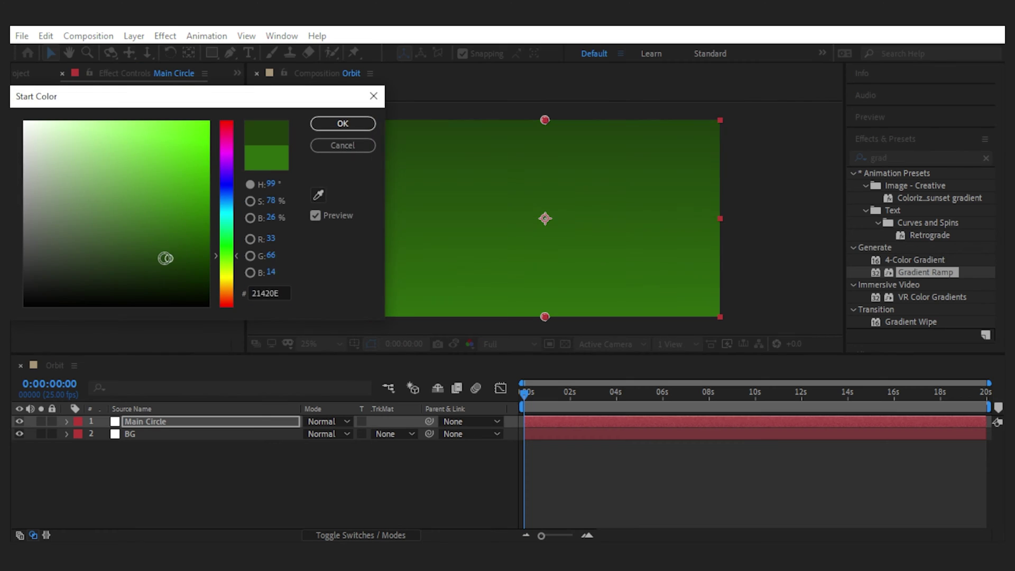
{"action": "left_click", "coordinate": [185, 274]}
{"action": "left_click", "coordinate": [343, 124]}
Step: Apply CC Sphere to Main Circle and swap the gradient colours
{"action": "left_click", "coordinate": [894, 157]}
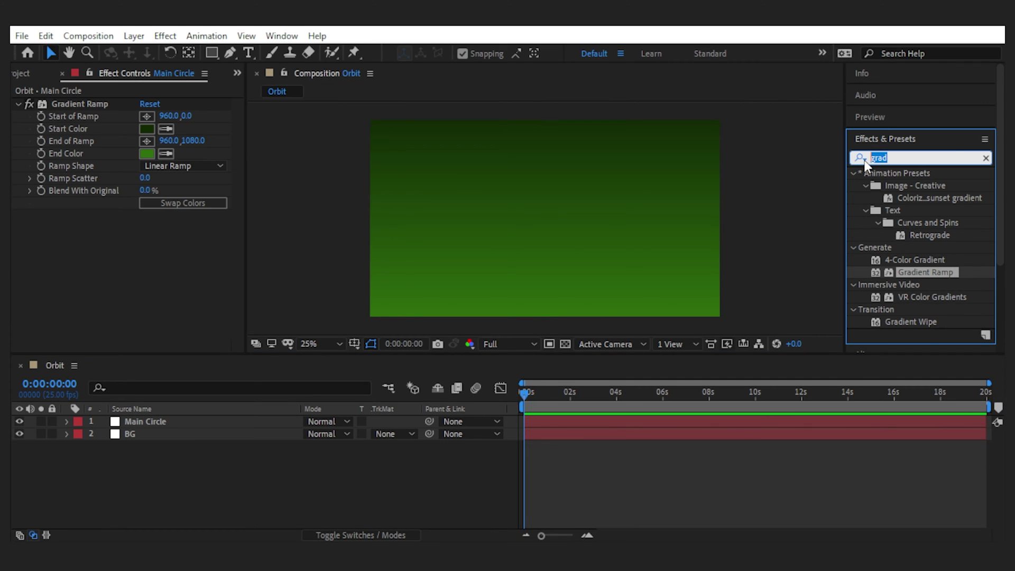
{"action": "type", "text": "sphe"}
{"action": "left_click_drag", "start_coordinate": [915, 334], "coordinate": [222, 423]}
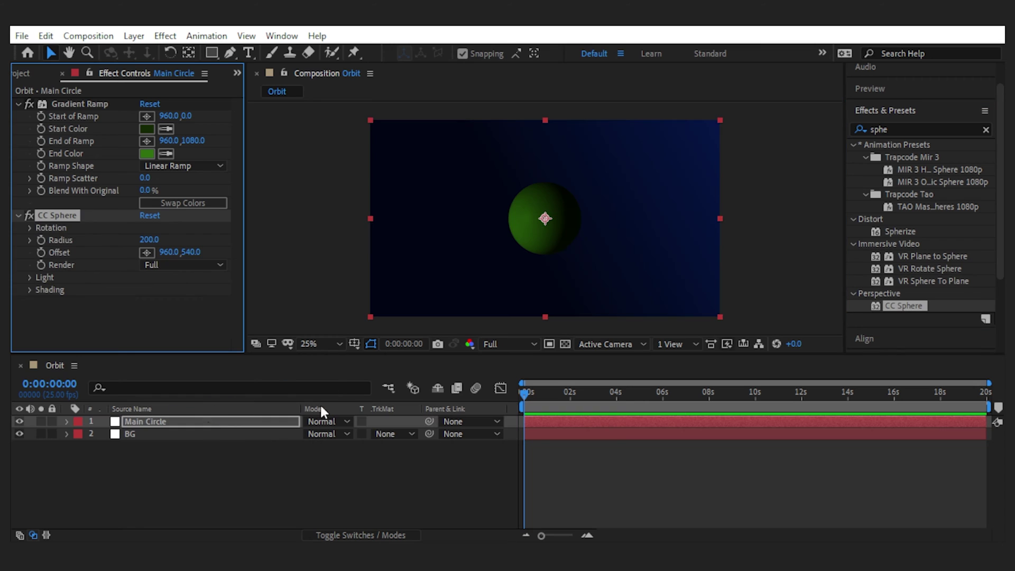
{"action": "left_click", "coordinate": [180, 200]}
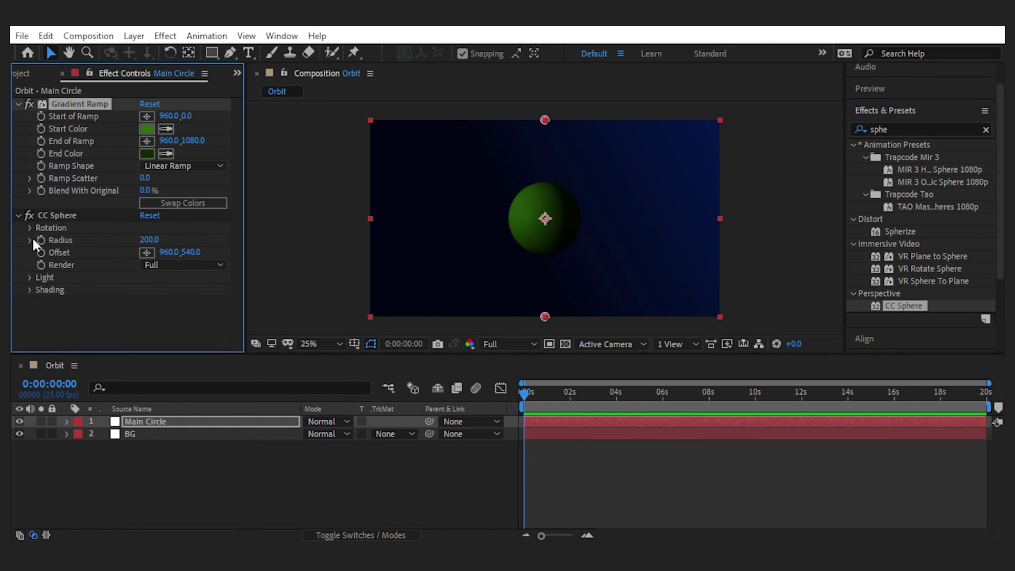
Step: Set the sphere's Light Height to -50 and Light Direction to +50°
{"action": "left_click", "coordinate": [29, 277]}
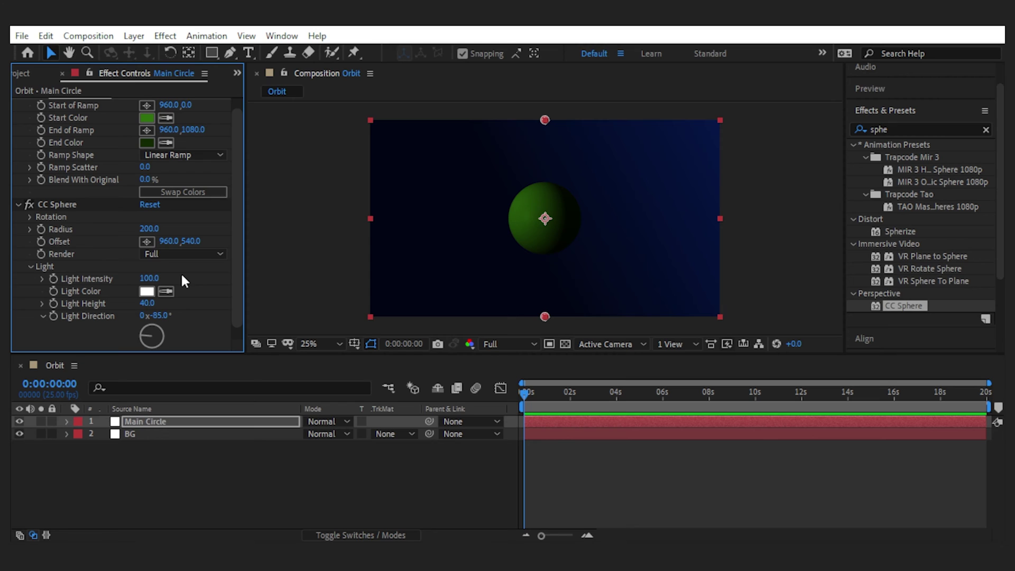
{"action": "left_click", "coordinate": [147, 301]}
{"action": "key", "text": "Return"}
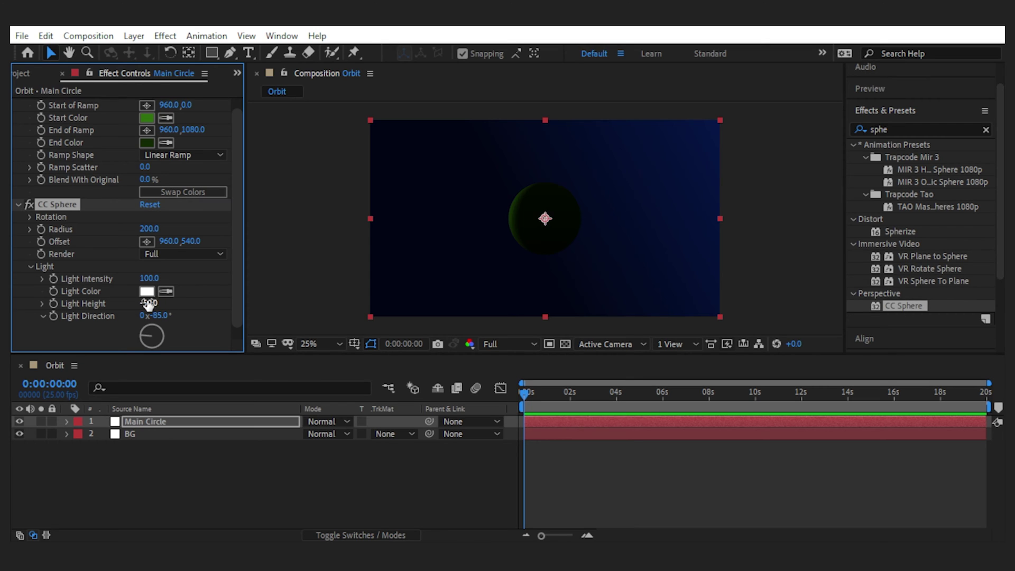
{"action": "left_click_drag", "start_coordinate": [161, 320], "coordinate": [161, 320]}
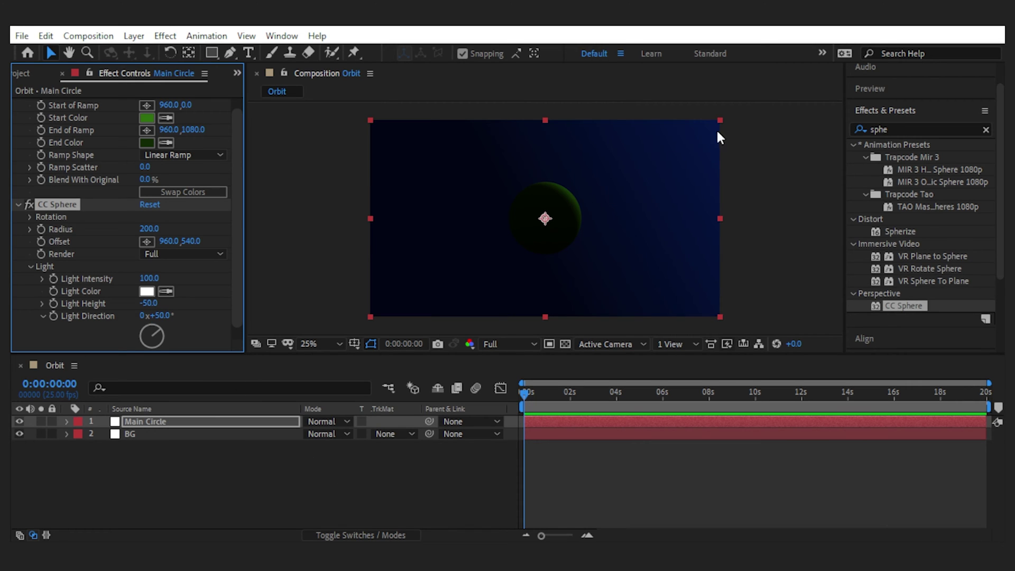
Step: Set CC Sphere shading to Specular 100, Roughness 0.4 and Reflective 13
{"action": "left_click", "coordinate": [30, 266]}
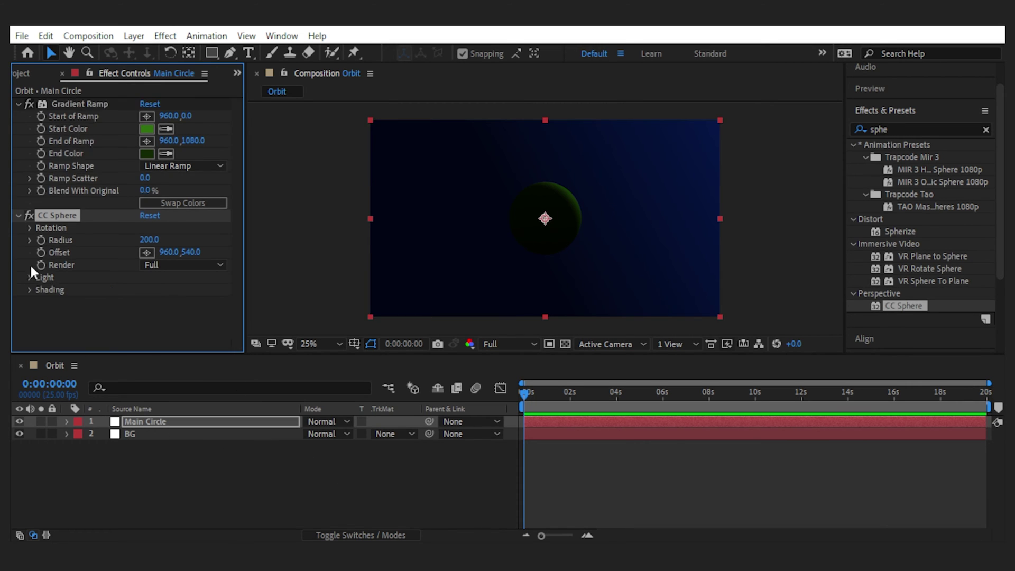
{"action": "left_click", "coordinate": [31, 278]}
{"action": "left_click", "coordinate": [143, 270]}
{"action": "type", "text": "100"}
{"action": "key", "text": "Return"}
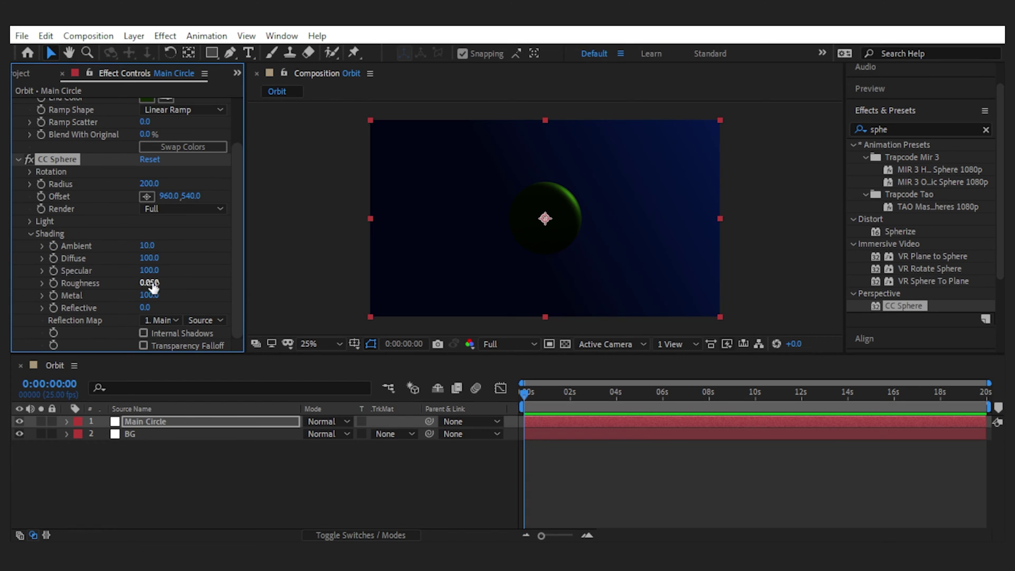
{"action": "left_click", "coordinate": [153, 283]}
{"action": "type", "text": ".4"}
{"action": "key", "text": "Return"}
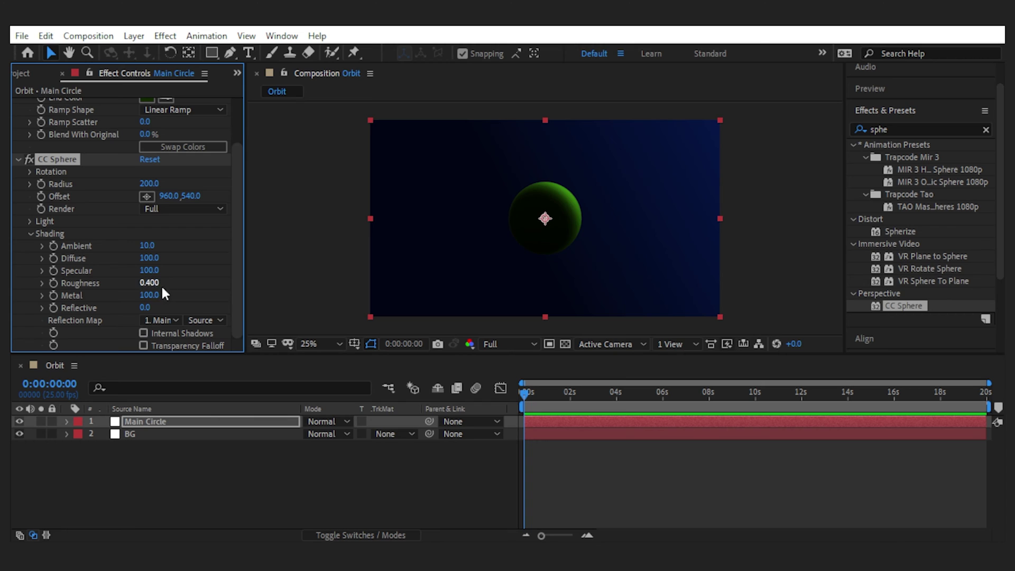
{"action": "left_click", "coordinate": [144, 308]}
{"action": "type", "text": "13"}
{"action": "key", "text": "Return"}
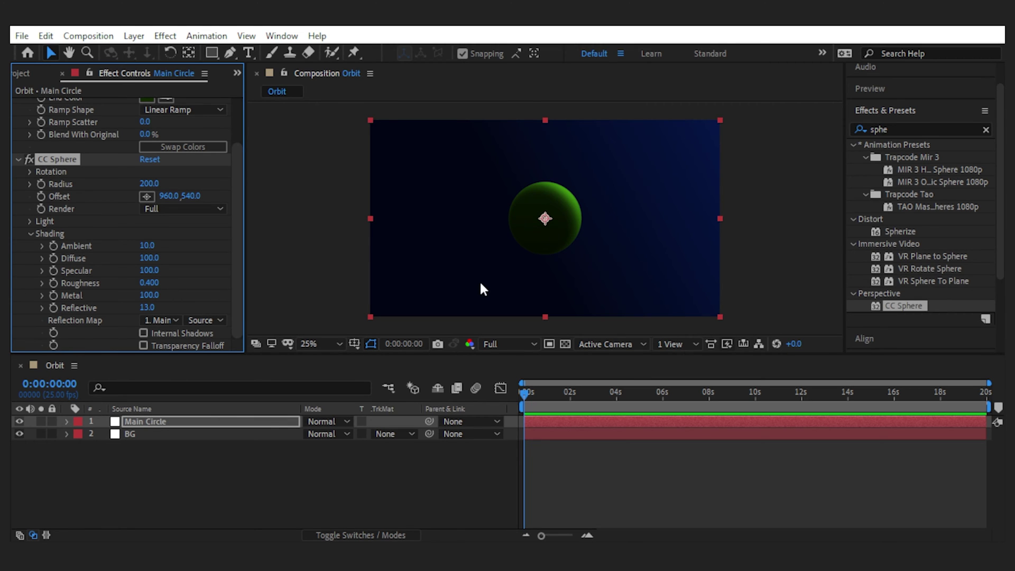
{"action": "left_click", "coordinate": [19, 159]}
Step: Apply the Glow effect to the Main Circle layer
{"action": "left_click", "coordinate": [229, 302]}
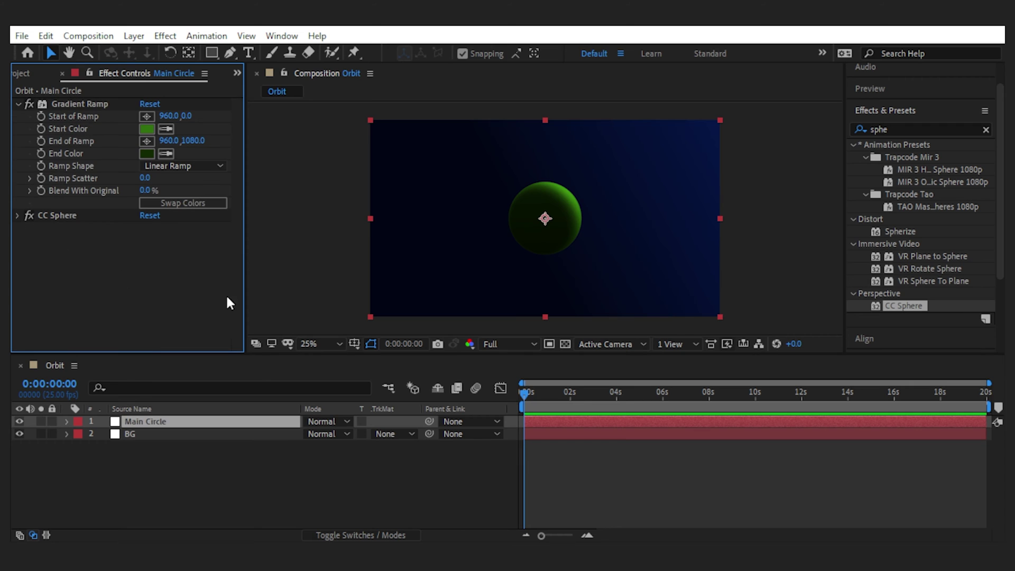
{"action": "left_click", "coordinate": [902, 129]}
{"action": "type", "text": "glow"}
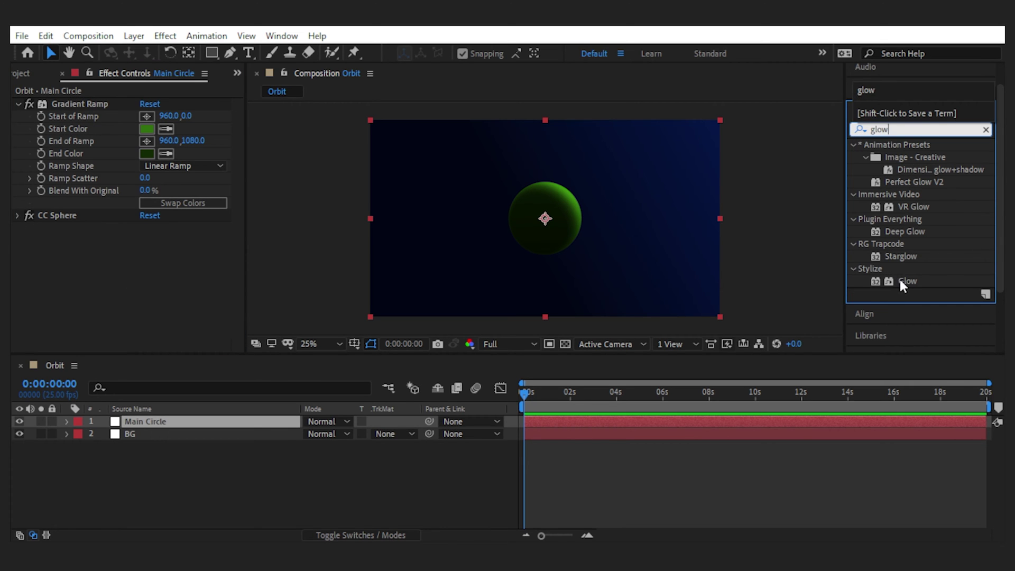
{"action": "left_click_drag", "start_coordinate": [905, 281], "coordinate": [176, 423]}
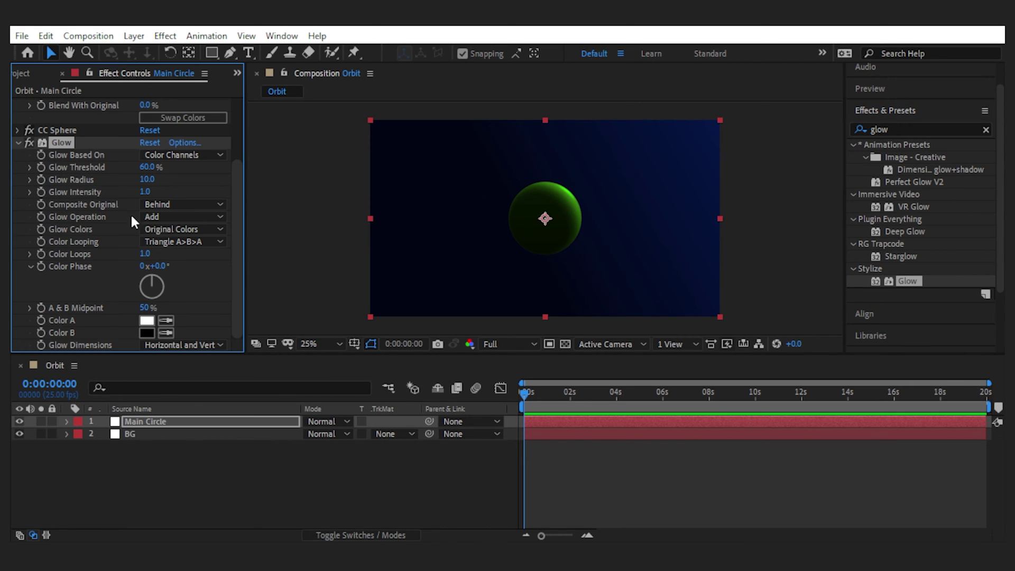
Step: Base the glow on the alpha channel with Radius 20 and Intensity 0.2
{"action": "left_click", "coordinate": [185, 154]}
{"action": "left_click", "coordinate": [183, 167]}
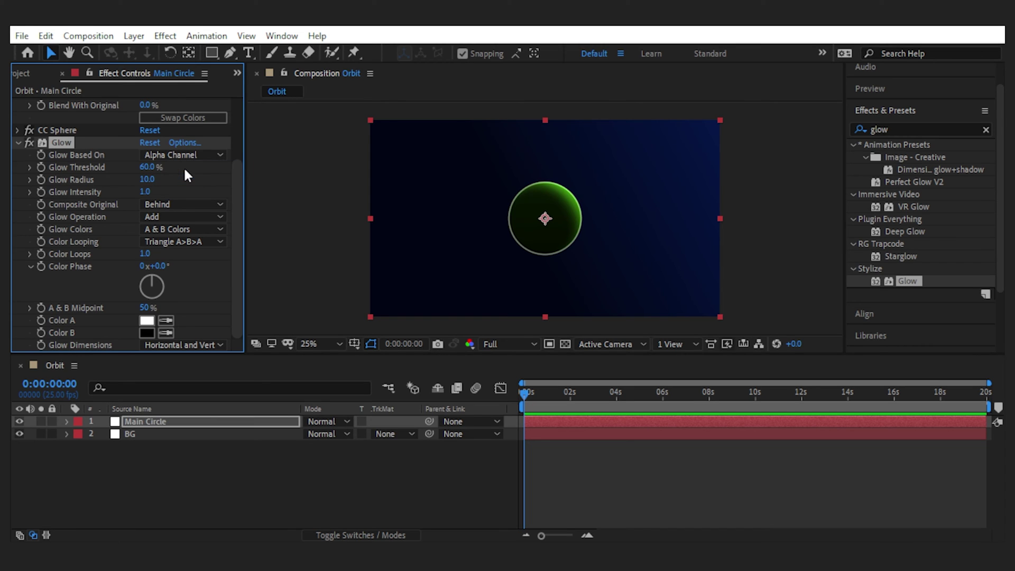
{"action": "left_click", "coordinate": [146, 179]}
{"action": "type", "text": "20"}
{"action": "key", "text": "Return"}
{"action": "left_click", "coordinate": [146, 189]}
{"action": "type", "text": "0"}
{"action": "key", "text": "Return"}
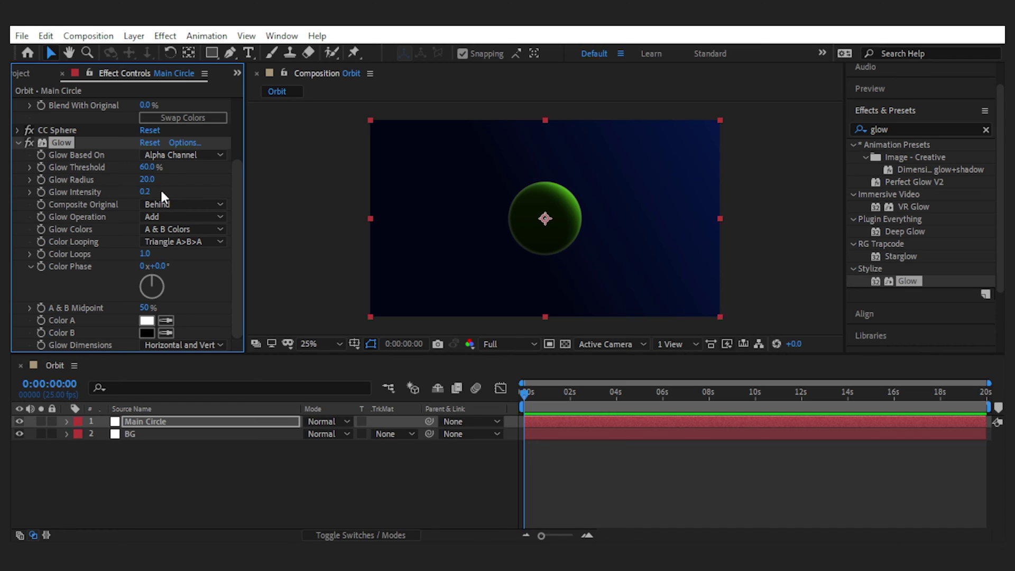
Step: Use A & B Colors with Sawtooth B>A looping and sample the circle's green as Color A
{"action": "left_click", "coordinate": [161, 229]}
{"action": "left_click", "coordinate": [169, 260]}
{"action": "left_click", "coordinate": [189, 245]}
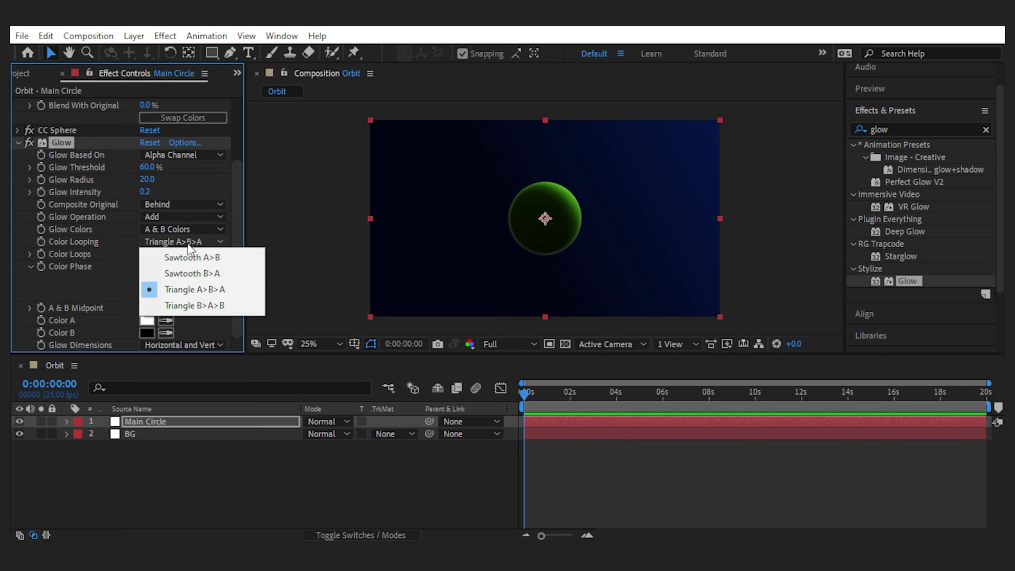
{"action": "left_click", "coordinate": [191, 272]}
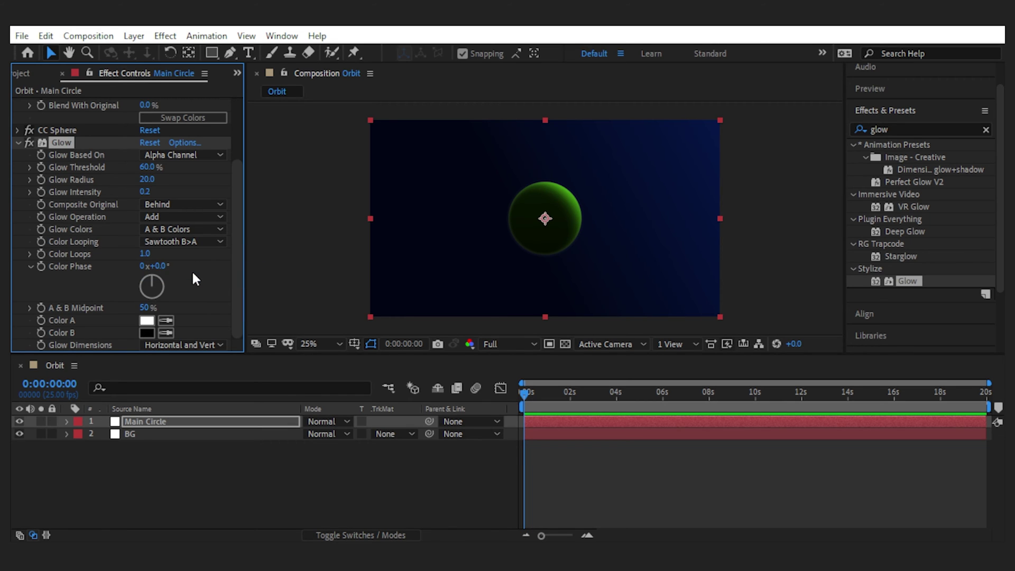
{"action": "left_click", "coordinate": [166, 320]}
{"action": "left_click", "coordinate": [568, 197]}
{"action": "scroll", "coordinate": [508, 238], "scroll_direction": "up", "scroll_amount": 1}
{"action": "scroll", "coordinate": [515, 233], "scroll_direction": "down", "scroll_amount": 1}
Step: Duplicate the Glow into Glow 2 with Radius 150 and a darker green Color A
{"action": "left_click", "coordinate": [19, 142]}
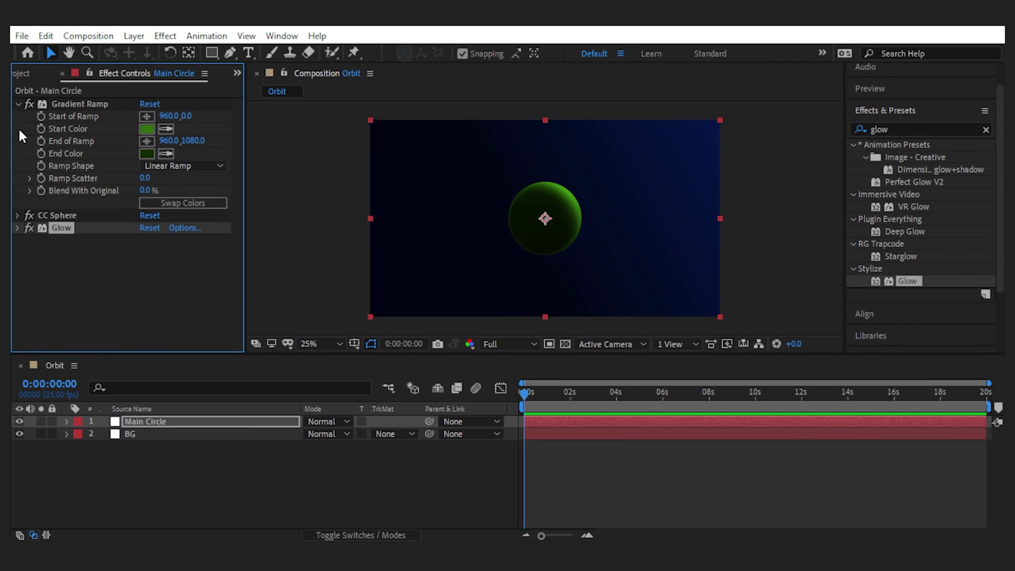
{"action": "left_click", "coordinate": [18, 103]}
{"action": "left_click", "coordinate": [113, 179]}
{"action": "left_click", "coordinate": [84, 130]}
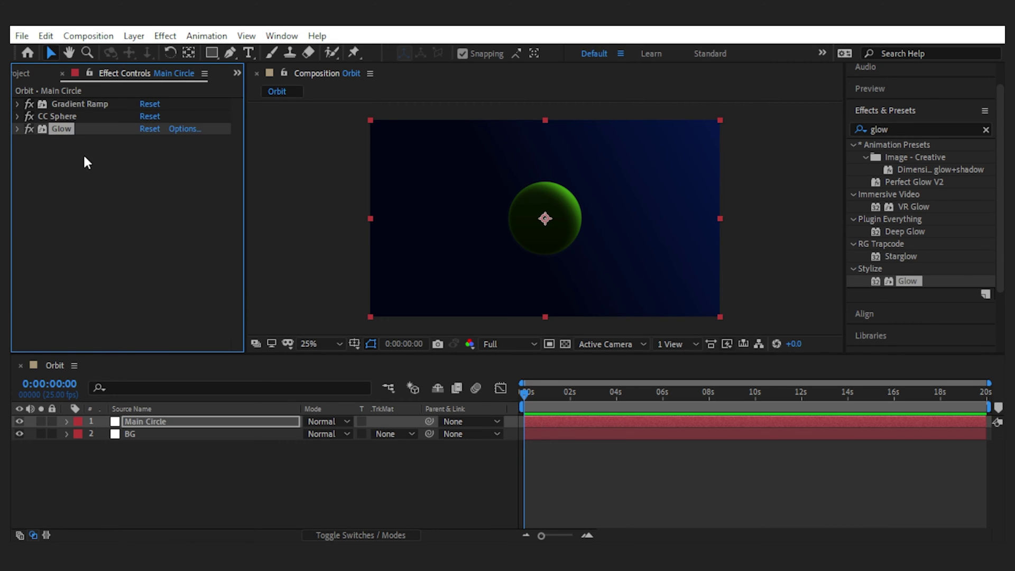
{"action": "key", "text": "ctrl+d"}
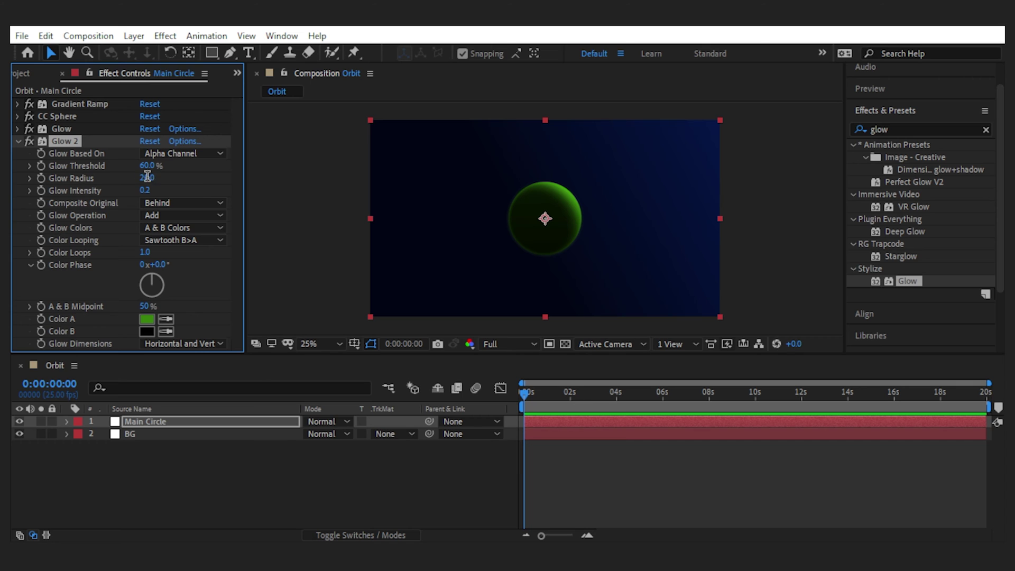
{"action": "left_click", "coordinate": [147, 178]}
{"action": "key", "text": "Return"}
{"action": "left_click", "coordinate": [146, 318]}
{"action": "left_click_drag", "start_coordinate": [191, 216], "coordinate": [189, 237]}
{"action": "left_click", "coordinate": [317, 122]}
Step: Enable the 3D Layer switch for Main Circle
{"action": "left_click", "coordinate": [377, 455]}
{"action": "left_click", "coordinate": [360, 535]}
{"action": "left_click", "coordinate": [385, 421]}
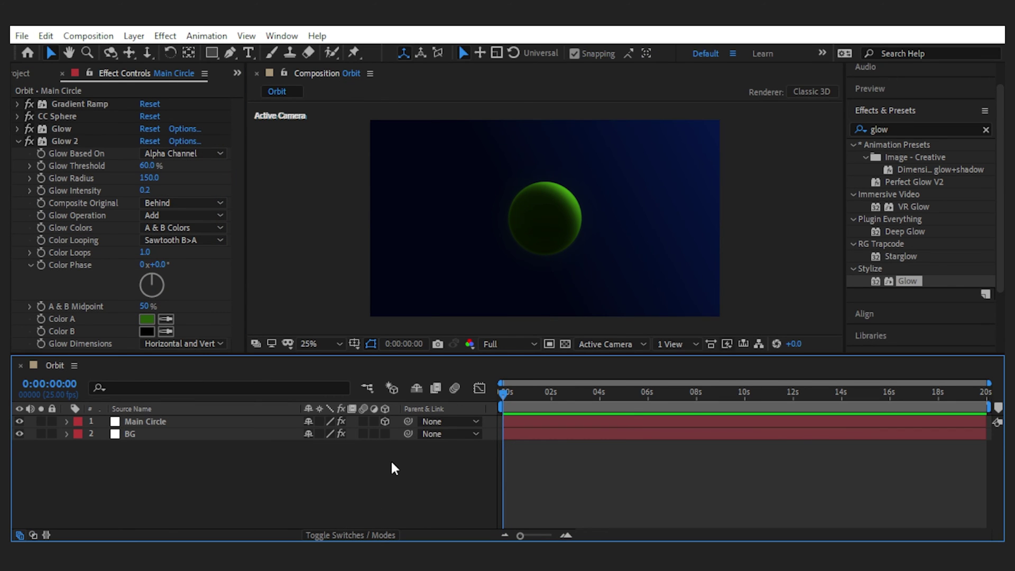
Step: Duplicate Main Circle as Orbiter, scale it to 50% and move it right of the green planet
{"action": "key", "text": "ctrl+d"}
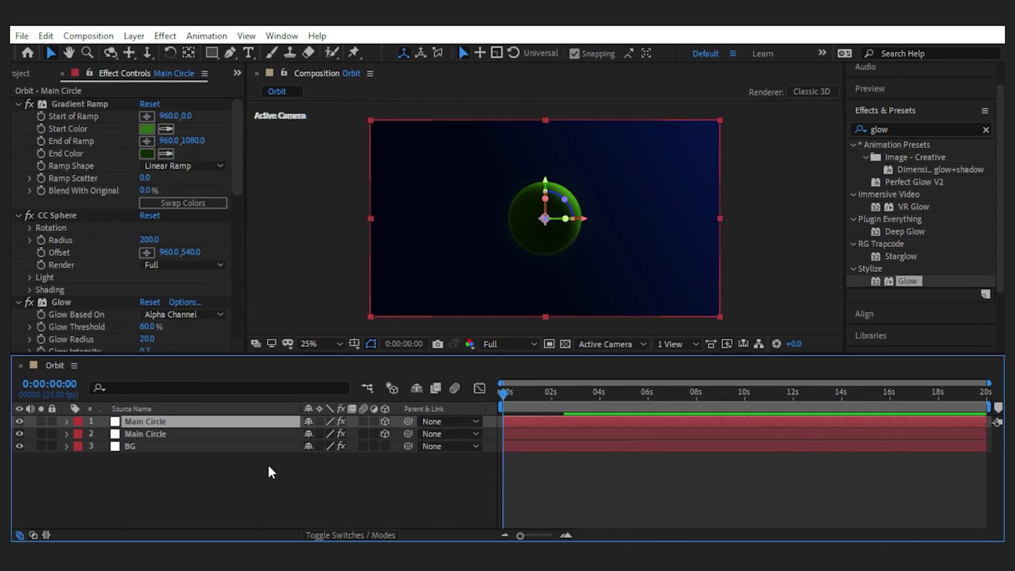
{"action": "key", "text": "Return"}
{"action": "type", "text": "Orbiter"}
{"action": "key", "text": "Return"}
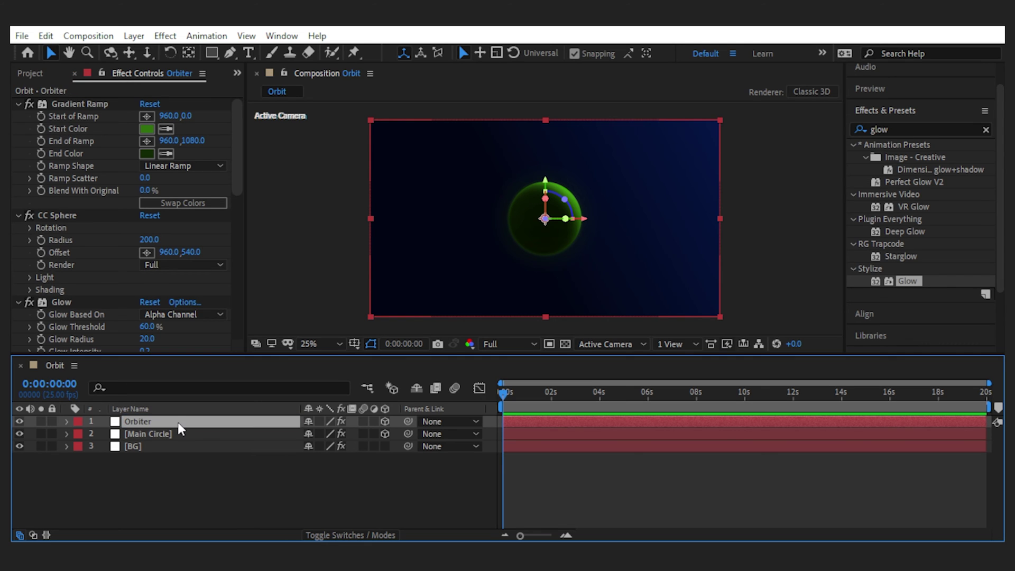
{"action": "key", "text": "s"}
{"action": "left_click_drag", "start_coordinate": [349, 434], "coordinate": [322, 435]}
{"action": "left_click_drag", "start_coordinate": [599, 219], "coordinate": [701, 220]}
{"action": "key", "text": "s"}
Step: Recolour Orbiter's gradient to a red start colour and a brighter red end colour
{"action": "left_click", "coordinate": [147, 128]}
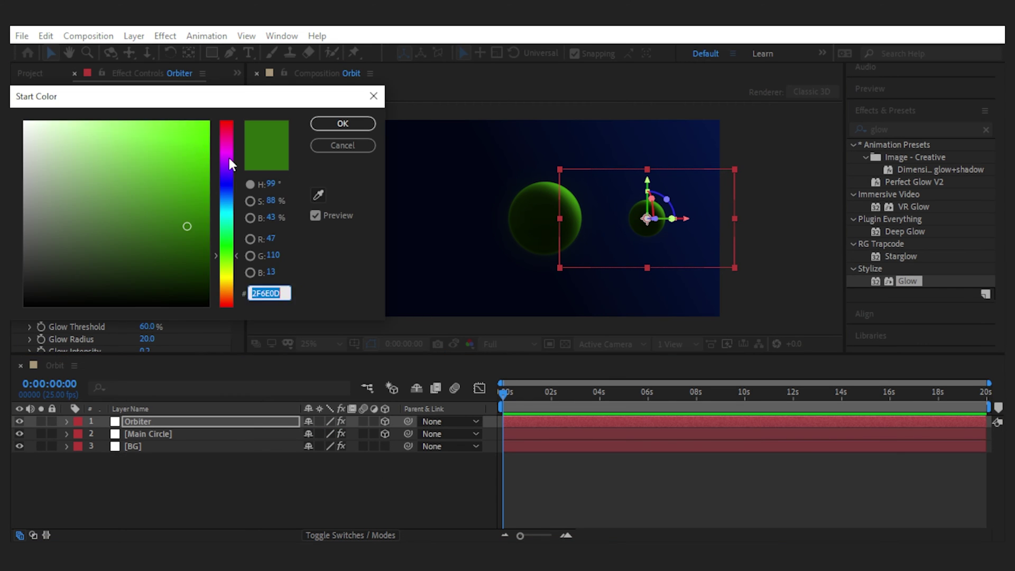
{"action": "left_click_drag", "start_coordinate": [228, 154], "coordinate": [230, 126]}
{"action": "left_click", "coordinate": [342, 123]}
{"action": "left_click", "coordinate": [147, 154]}
{"action": "left_click", "coordinate": [187, 175]}
{"action": "left_click", "coordinate": [342, 124]}
{"action": "left_click", "coordinate": [326, 493]}
{"action": "left_click", "coordinate": [133, 35]}
Step: Add a hidden 3D null named Spinner and parent Orbiter to it
{"action": "mouse_move", "coordinate": [154, 52]}
{"action": "left_click", "coordinate": [402, 116]}
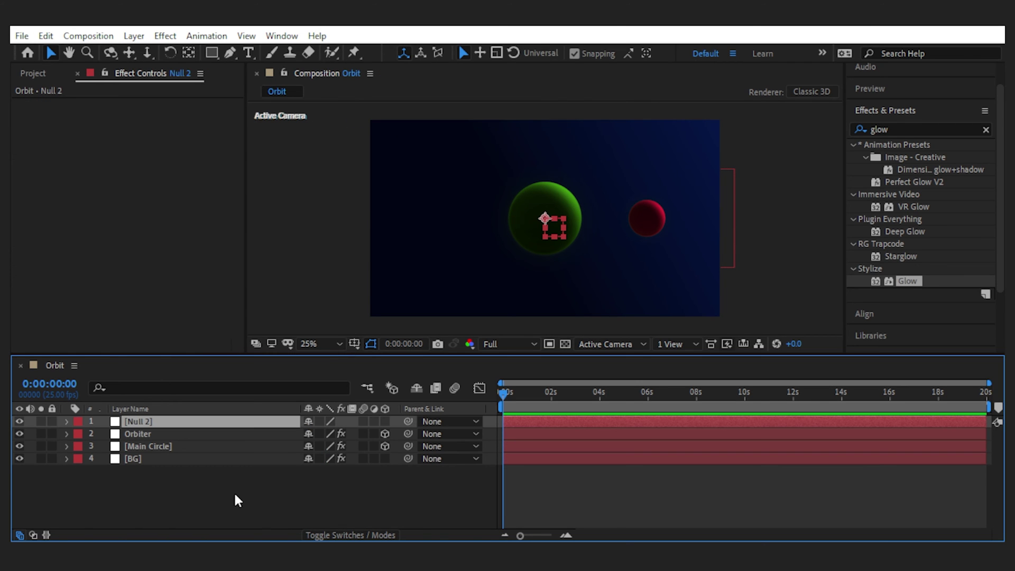
{"action": "key", "text": "Return"}
{"action": "type", "text": "S"}
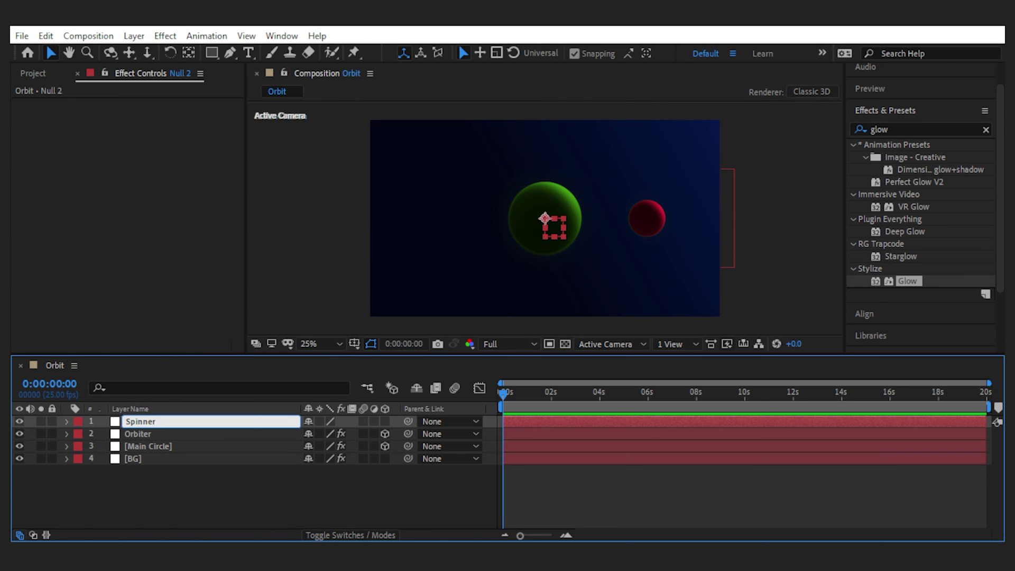
{"action": "type", "text": "pinner"}
{"action": "key", "text": "Return"}
{"action": "left_click", "coordinate": [384, 421]}
{"action": "left_click", "coordinate": [237, 489]}
{"action": "left_click", "coordinate": [19, 421]}
{"action": "left_click_drag", "start_coordinate": [407, 433], "coordinate": [262, 422]}
Step: Keyframe Spinner's Y Rotation from 0 at 0 seconds to one full turn at 2 seconds
{"action": "left_click", "coordinate": [211, 423]}
{"action": "key", "text": "r"}
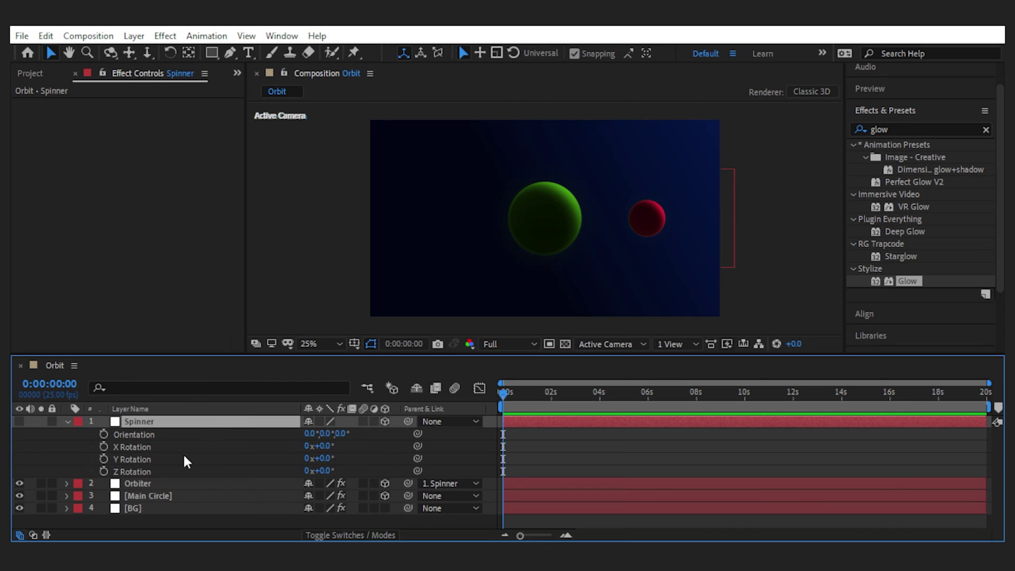
{"action": "left_click", "coordinate": [186, 460]}
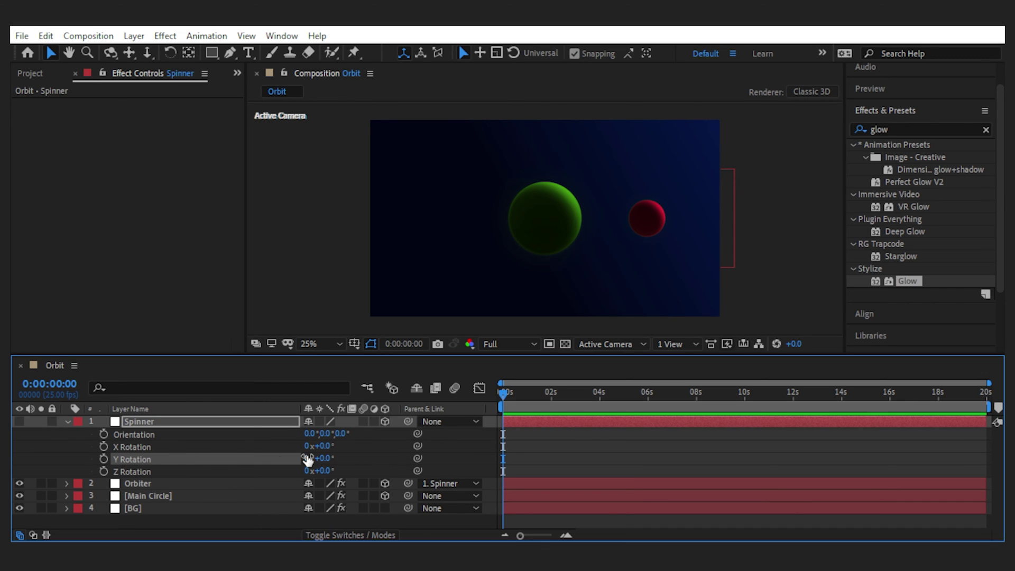
{"action": "left_click", "coordinate": [103, 458]}
{"action": "left_click_drag", "start_coordinate": [507, 399], "coordinate": [550, 397]}
{"action": "left_click", "coordinate": [306, 458]}
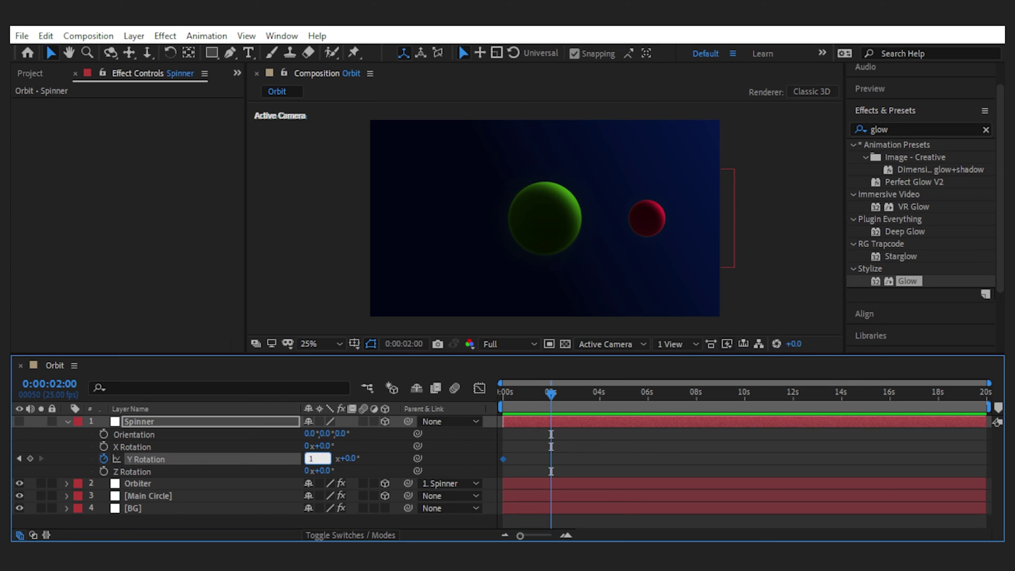
{"action": "key", "text": "Return"}
{"action": "mouse_move", "coordinate": [551, 395]}
{"action": "left_mouse_down"}
{"action": "mouse_move", "coordinate": [501, 396]}
{"action": "mouse_move", "coordinate": [517, 411]}
{"action": "mouse_move", "coordinate": [552, 397]}
{"action": "left_mouse_up"}
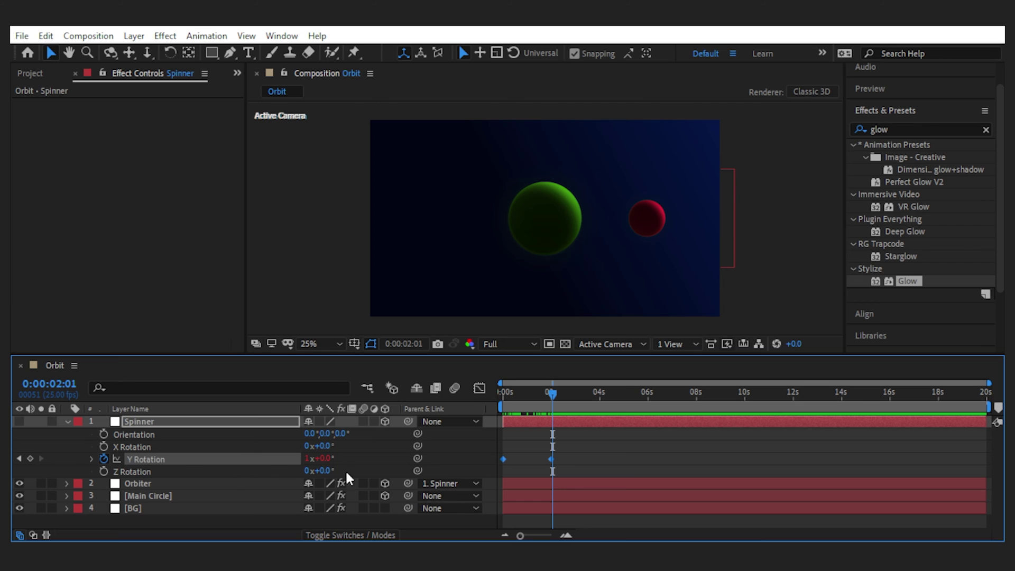
Step: Add a loopOut() expression to Spinner's Y Rotation and preview the loop
{"action": "key", "text": "alt+shift+equal"}
{"action": "type", "text": "loop"}
{"action": "key", "text": "Down"}
{"action": "key", "text": "Down"}
{"action": "key", "text": "Return"}
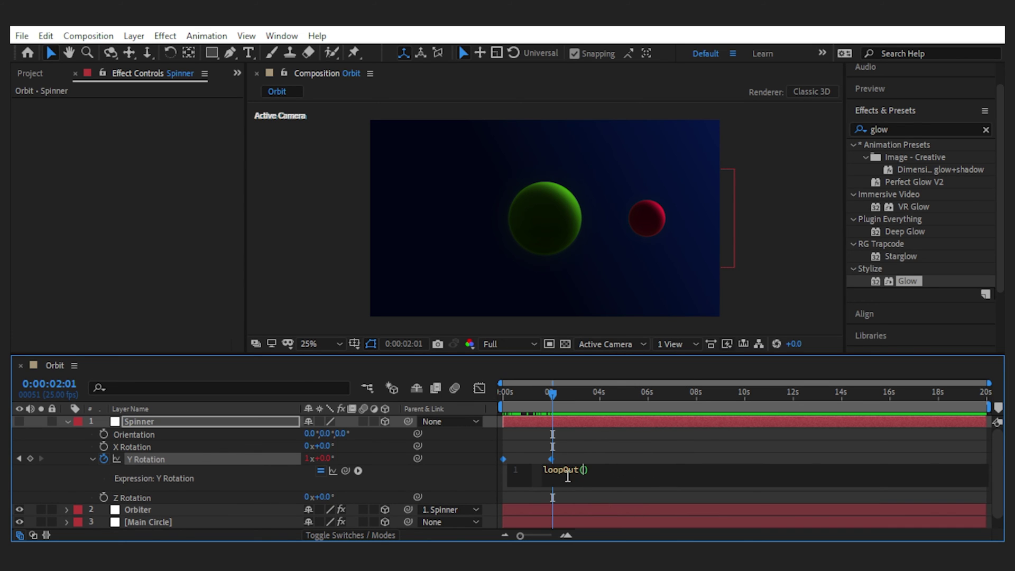
{"action": "left_click", "coordinate": [581, 455]}
{"action": "key", "text": "space"}
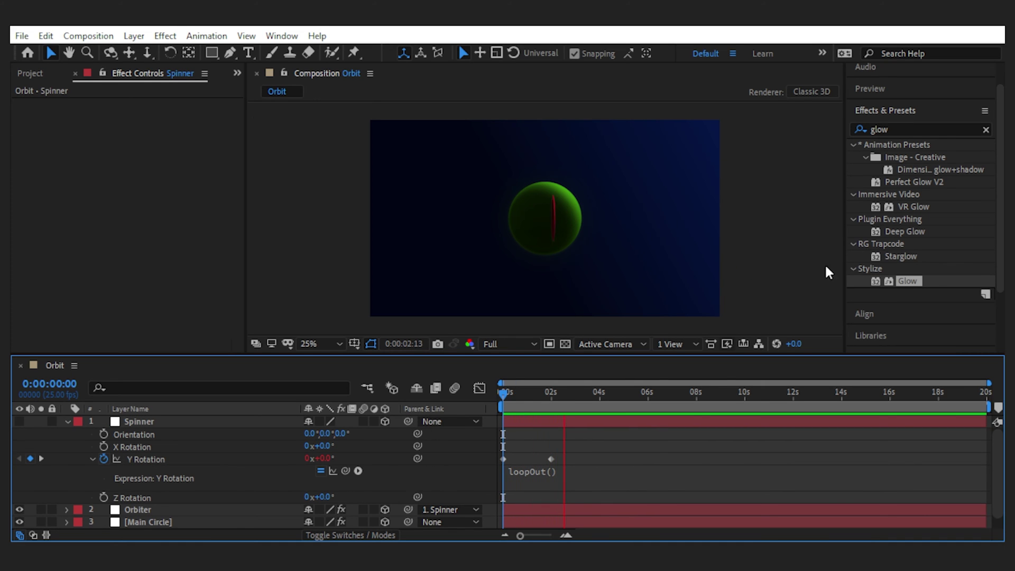
Step: Move the end rotation keyframe to about 3 seconds to slow the orbit
{"action": "left_click", "coordinate": [551, 460]}
{"action": "left_click_drag", "start_coordinate": [551, 460], "coordinate": [579, 459]}
{"action": "key", "text": "space"}
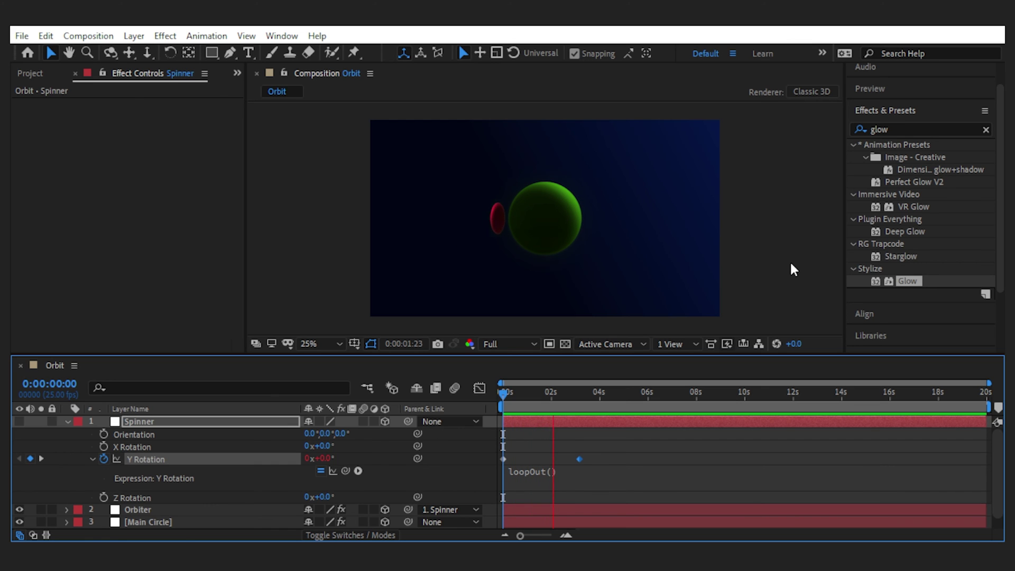
Step: Add a new camera layer using the 50mm preset
{"action": "key", "text": "space"}
{"action": "key", "text": "r"}
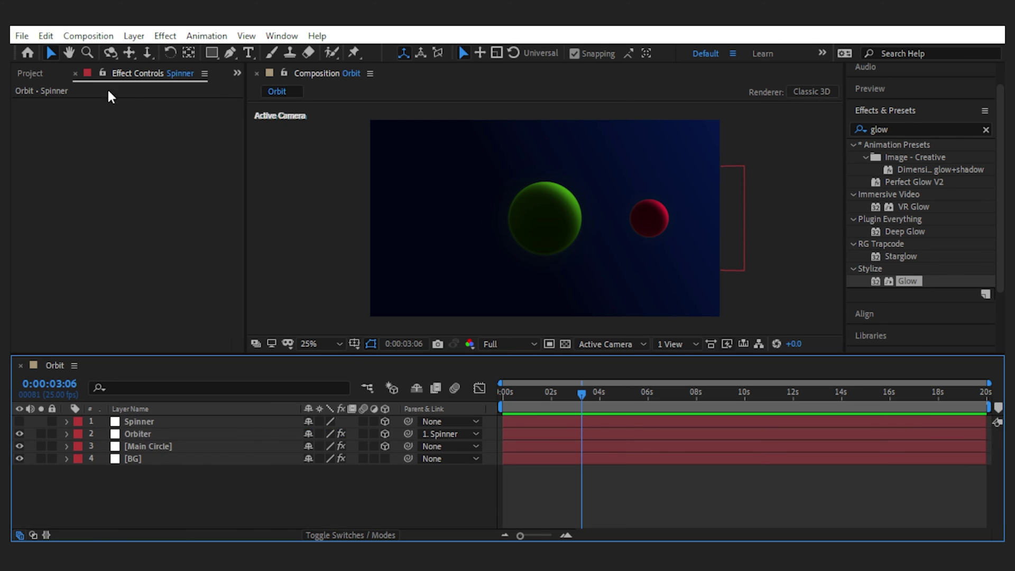
{"action": "left_click", "coordinate": [128, 38]}
{"action": "mouse_move", "coordinate": [158, 52]}
{"action": "left_click", "coordinate": [402, 100]}
{"action": "left_click", "coordinate": [598, 169]}
{"action": "left_click", "coordinate": [591, 290]}
{"action": "left_click", "coordinate": [665, 440]}
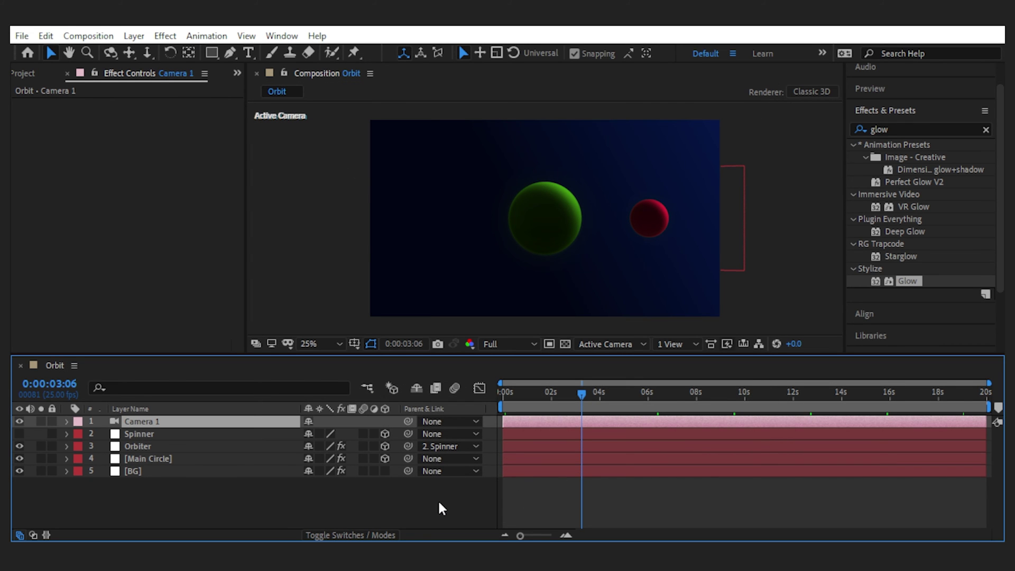
Step: Set the Orbiter layer to auto-orient towards the camera
{"action": "left_click", "coordinate": [158, 444]}
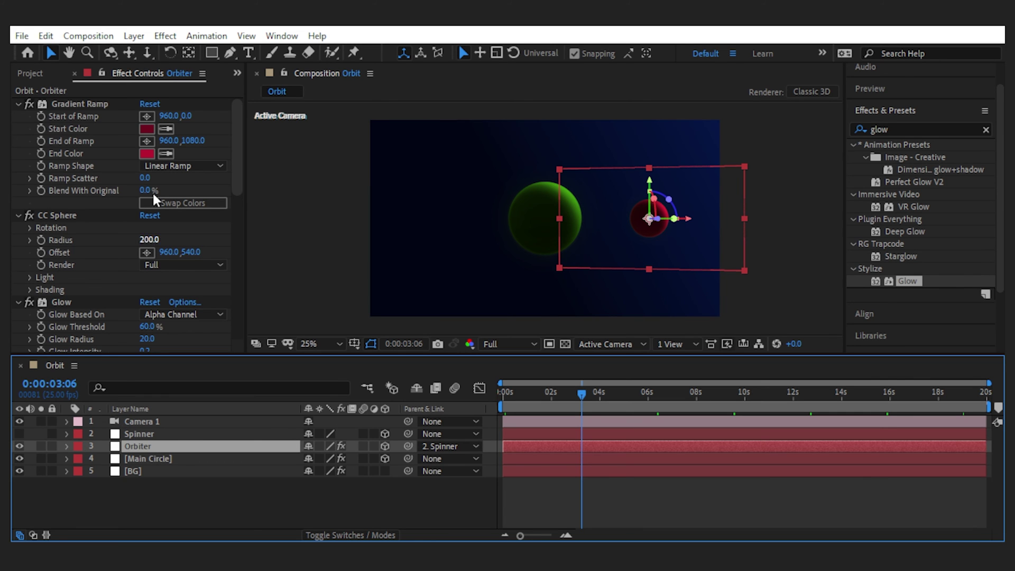
{"action": "left_click", "coordinate": [134, 36]}
{"action": "mouse_move", "coordinate": [261, 217]}
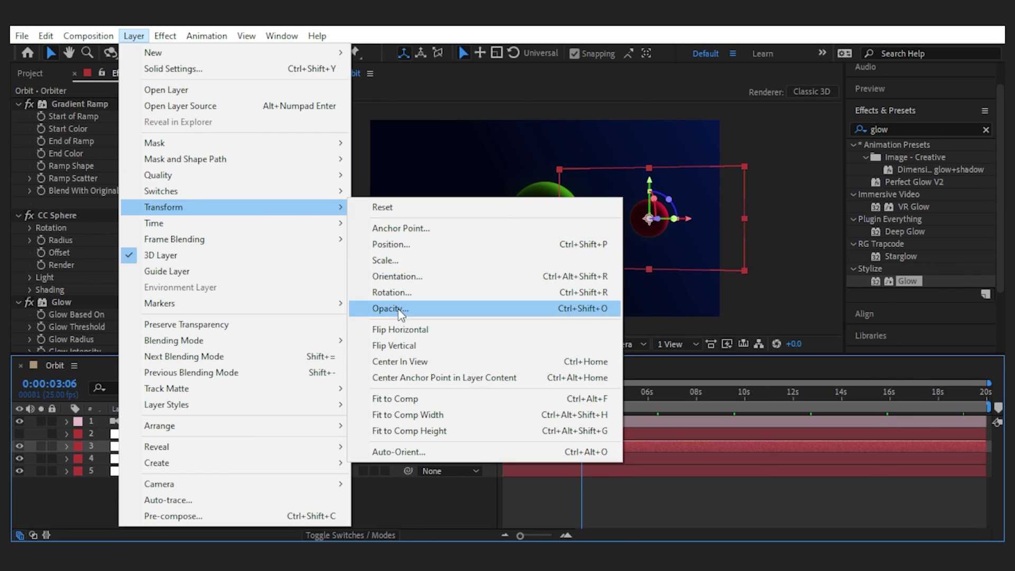
{"action": "left_click", "coordinate": [407, 453]}
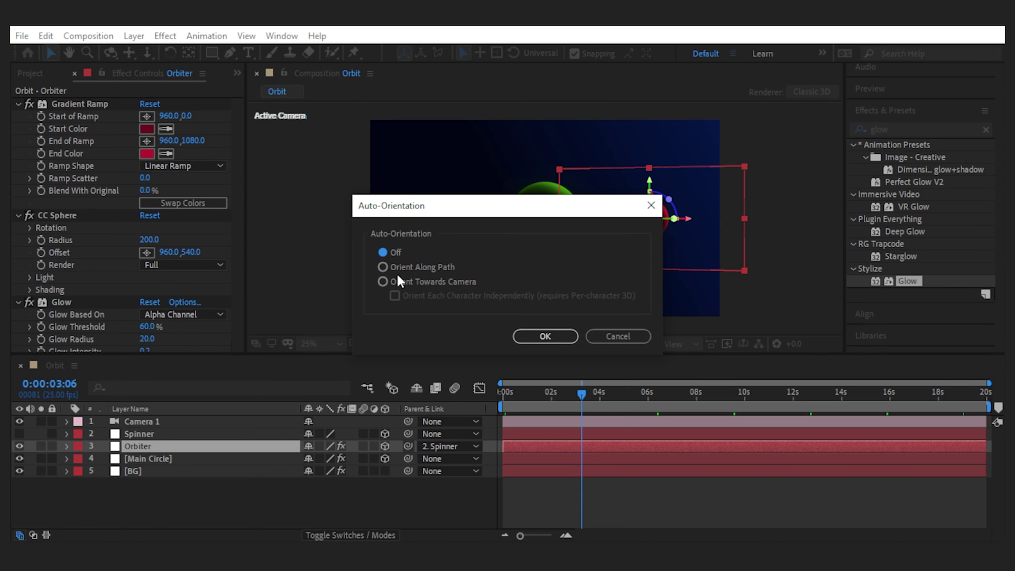
{"action": "left_click", "coordinate": [529, 337]}
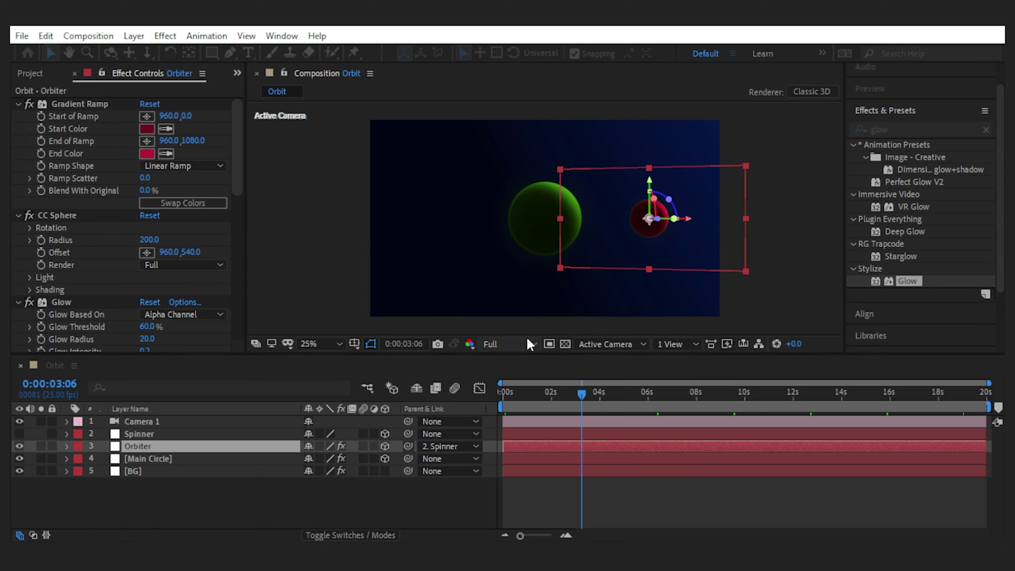
Step: Preview the orbit animation from the start of the timeline
{"action": "left_click", "coordinate": [315, 491]}
{"action": "left_click", "coordinate": [506, 394]}
{"action": "key", "text": "space"}
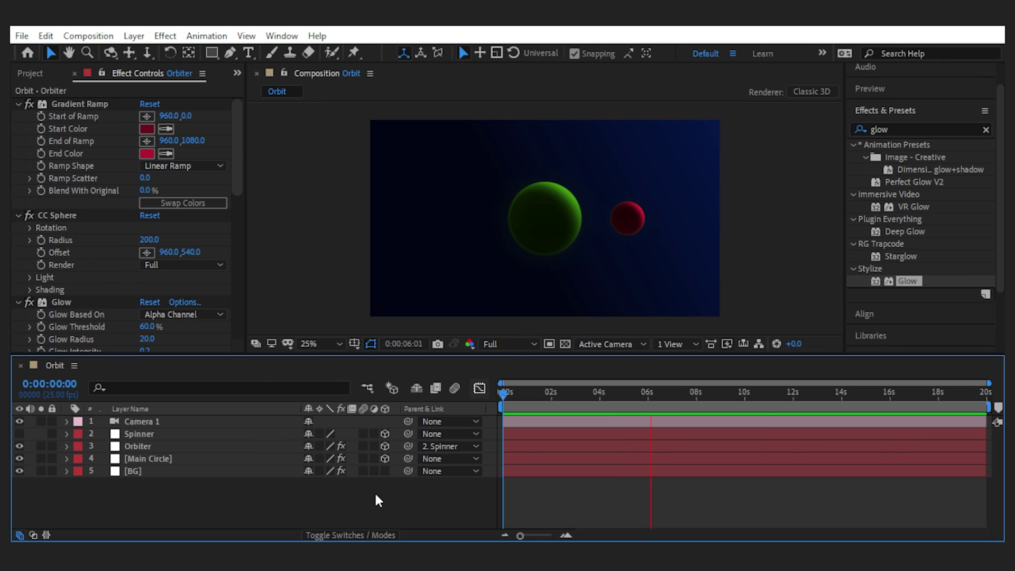
{"action": "key", "text": "space"}
Step: Check the scene in the Right and Custom View 1 views, then return to the active camera
{"action": "left_click", "coordinate": [643, 344]}
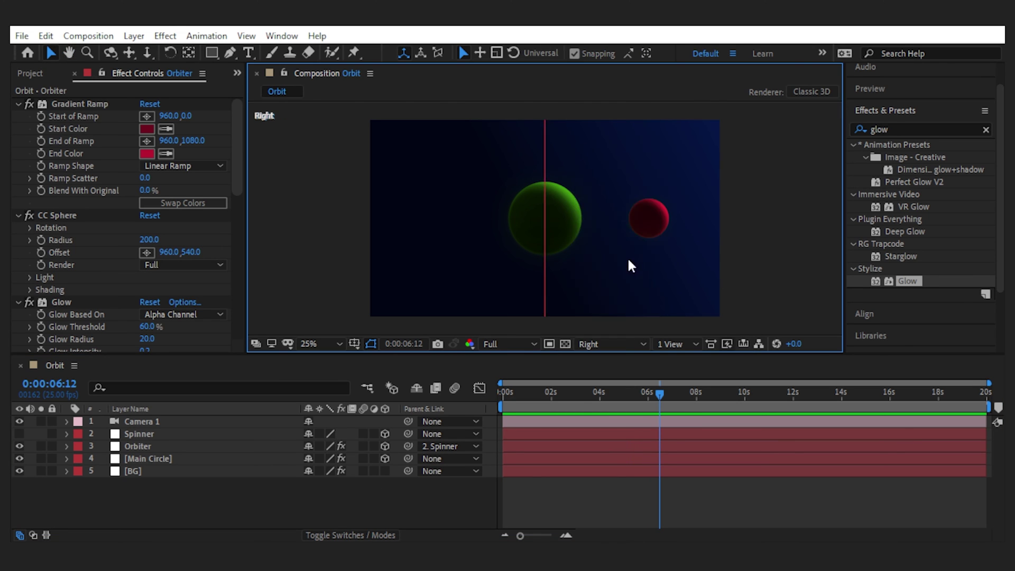
{"action": "left_click", "coordinate": [630, 264]}
{"action": "left_click", "coordinate": [611, 344]}
{"action": "left_click", "coordinate": [617, 289]}
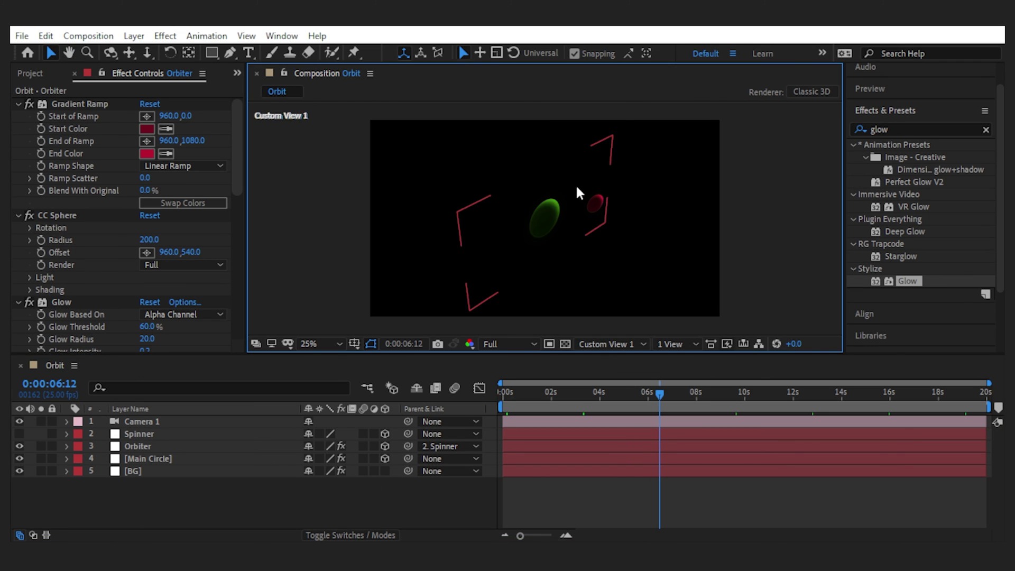
{"action": "left_click", "coordinate": [612, 344]}
{"action": "left_click", "coordinate": [595, 152]}
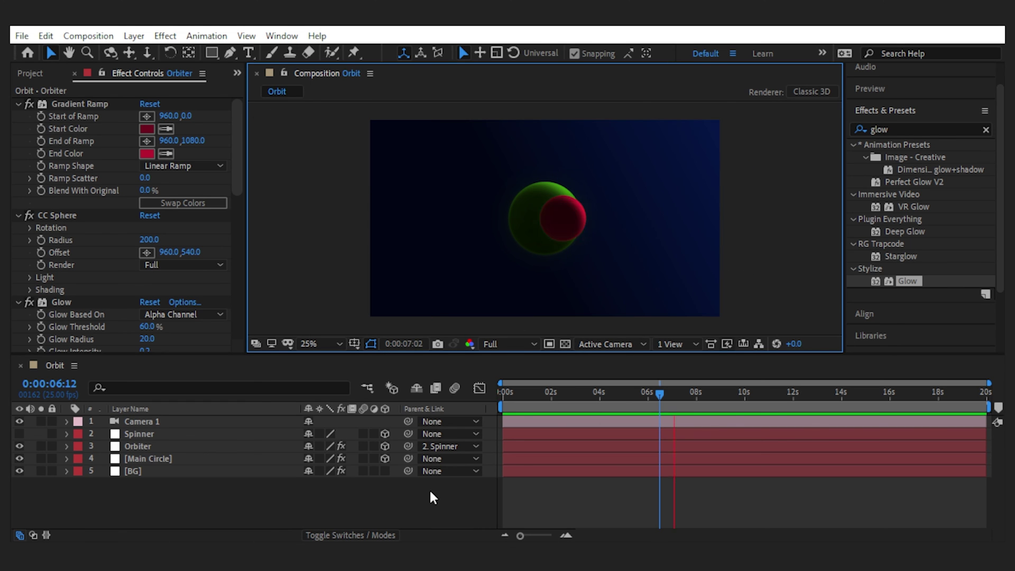
Step: Move the current time to 8:24 and add an adjustment layer named 'Noise'
{"action": "left_click", "coordinate": [741, 393]}
{"action": "left_click_drag", "start_coordinate": [742, 394], "coordinate": [719, 394]}
{"action": "left_click", "coordinate": [134, 35]}
{"action": "mouse_move", "coordinate": [158, 52]}
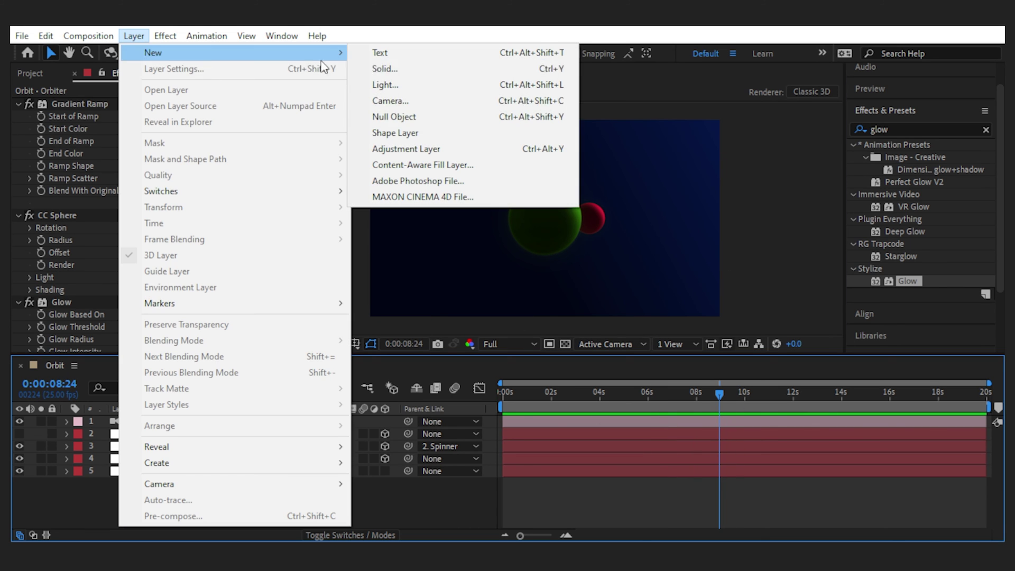
{"action": "left_click", "coordinate": [394, 148]}
{"action": "key", "text": "Return"}
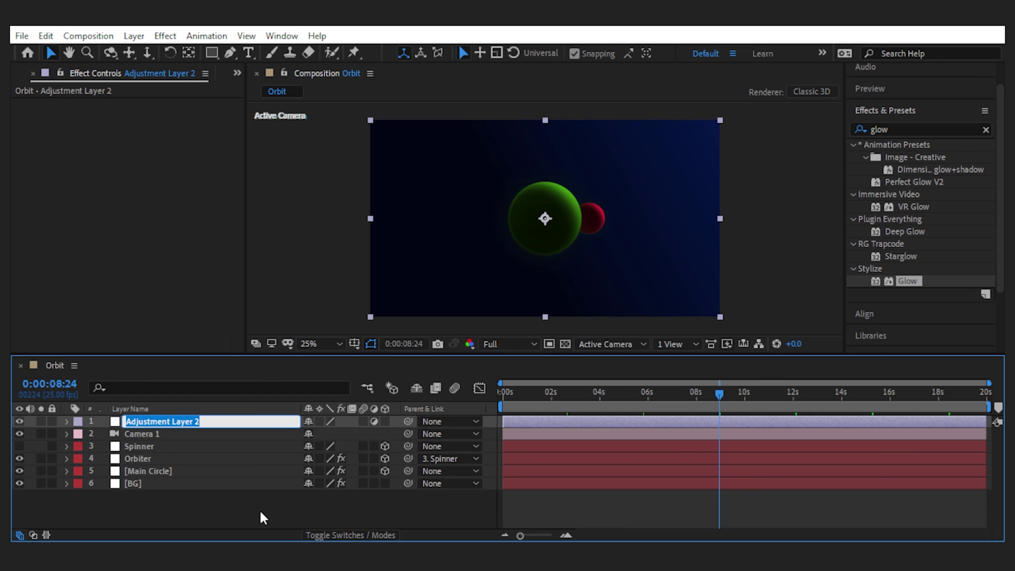
{"action": "type", "text": "Noise"}
{"action": "key", "text": "Return"}
Step: Apply the Noise effect from Effects & Presets to the Noise layer
{"action": "left_click", "coordinate": [876, 130]}
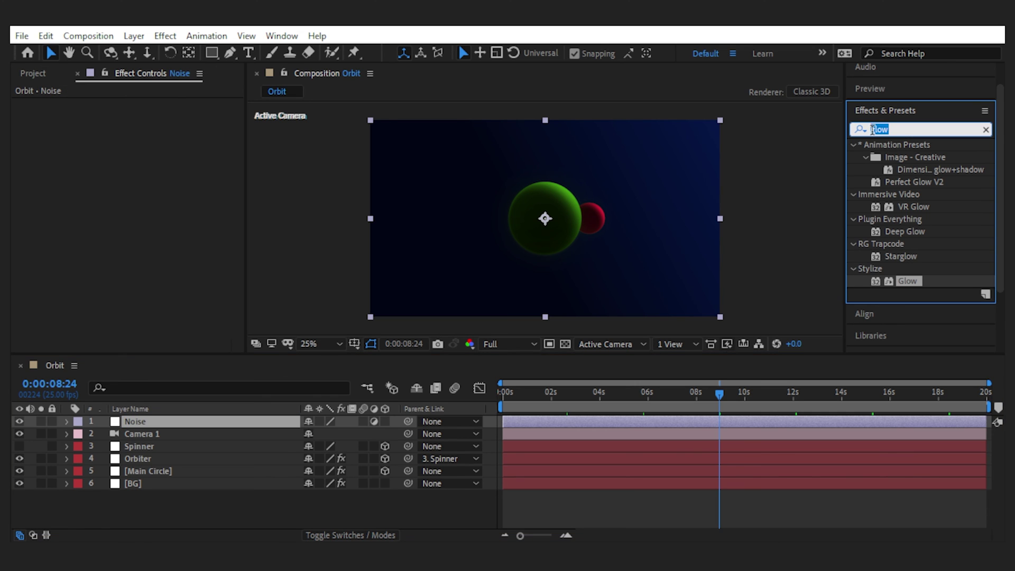
{"action": "type", "text": "noise"}
{"action": "left_click_drag", "start_coordinate": [908, 207], "coordinate": [159, 421]}
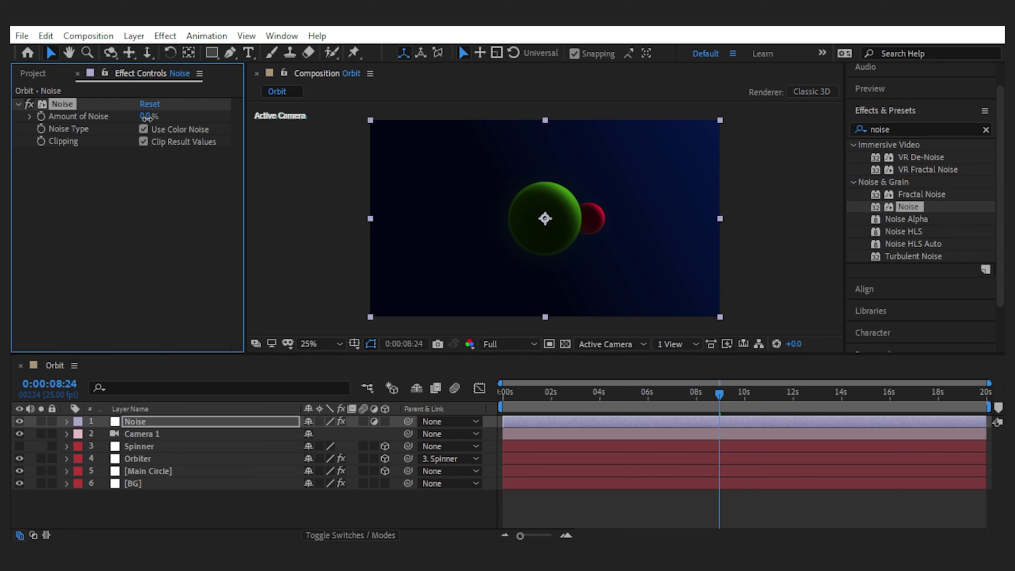
{"action": "left_click", "coordinate": [324, 242]}
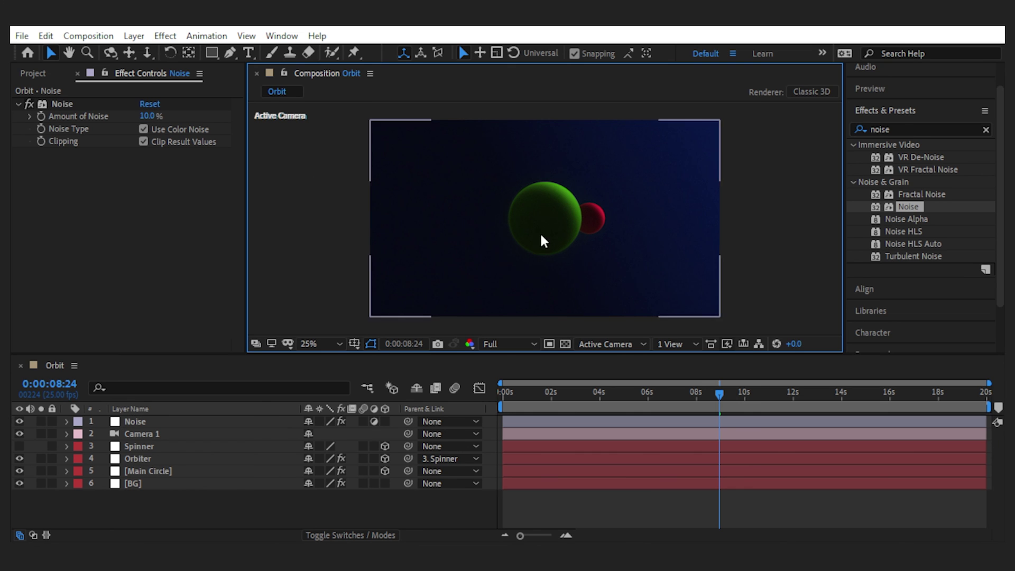
Step: Keyframe Camera 1's Zoom at 2666.7 pixels and move that keyframe to about 10 seconds
{"action": "left_click", "coordinate": [136, 434]}
{"action": "key", "text": "a"}
{"action": "key", "text": "a"}
{"action": "key", "text": "Home"}
{"action": "scroll", "coordinate": [251, 470], "scroll_direction": "up", "scroll_amount": 2}
{"action": "left_click", "coordinate": [104, 471]}
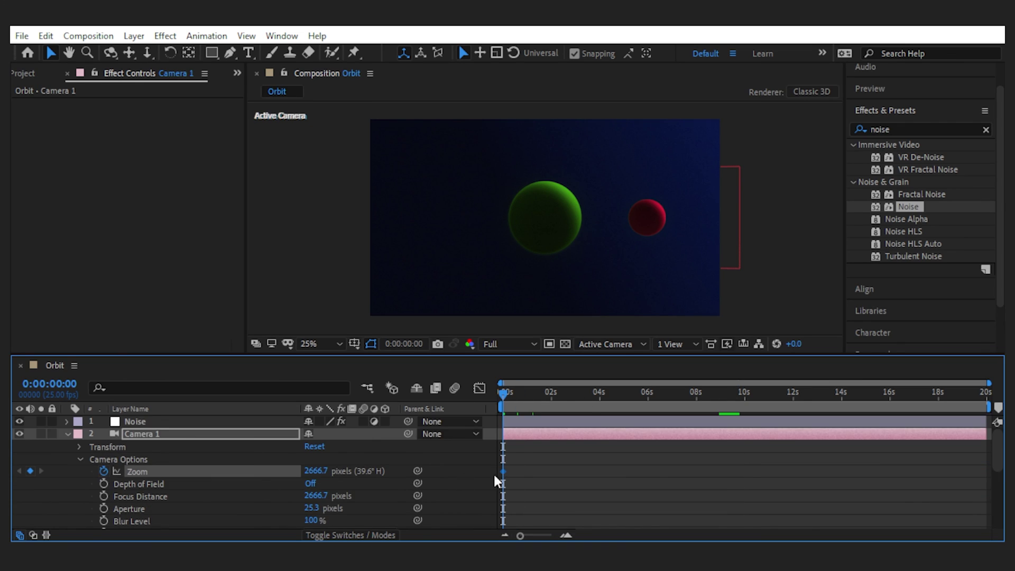
{"action": "left_click_drag", "start_coordinate": [503, 471], "coordinate": [747, 471]}
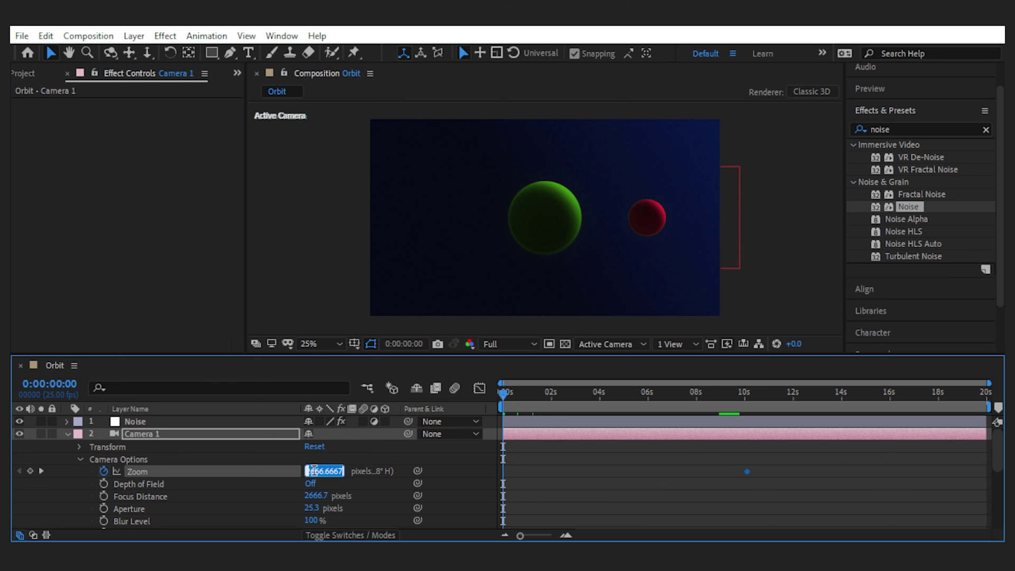